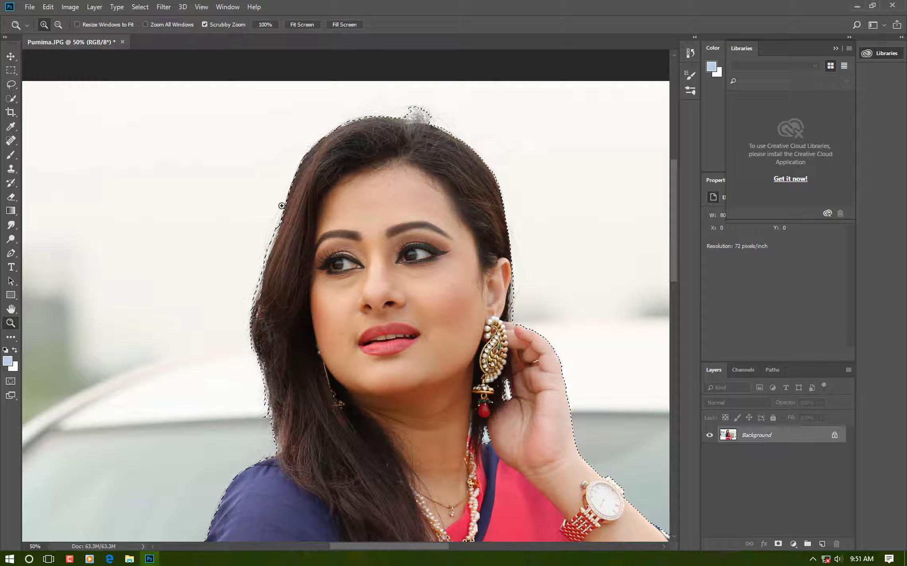
# Step: Open Purnima.JPG and zoom in so the photo fills the window
pyautogui.scroll(-2, 282, 206)
pyautogui.scroll(-2, 282, 206)
pyautogui.scroll(-3, 282, 206)
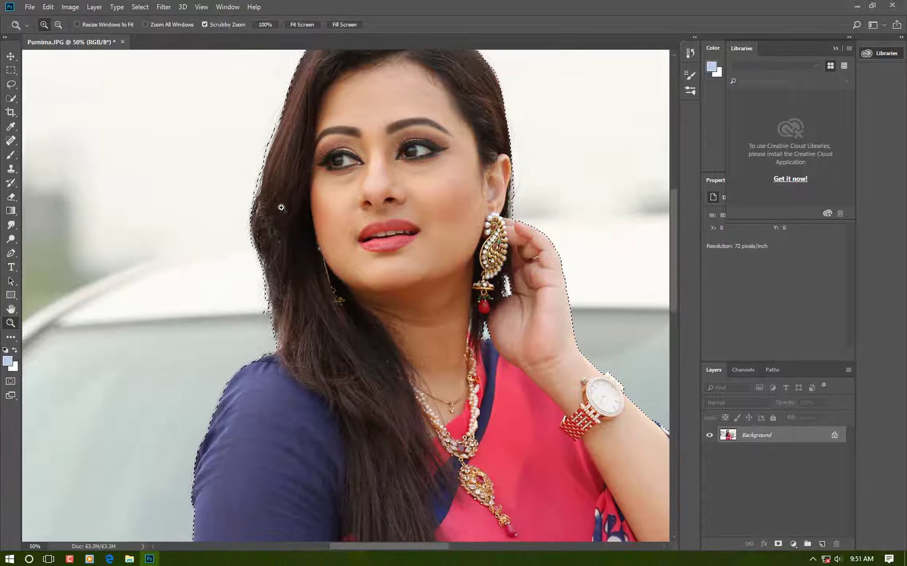
pyautogui.scroll(-2, 282, 206)
pyautogui.scroll(-1, 282, 207)
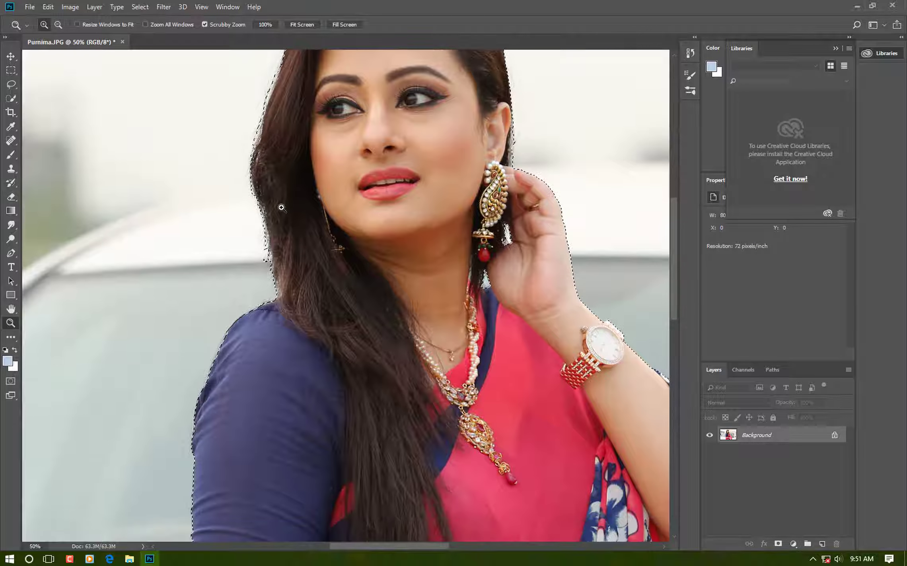
pyautogui.scroll(3, 282, 208)
pyautogui.scroll(3, 282, 207)
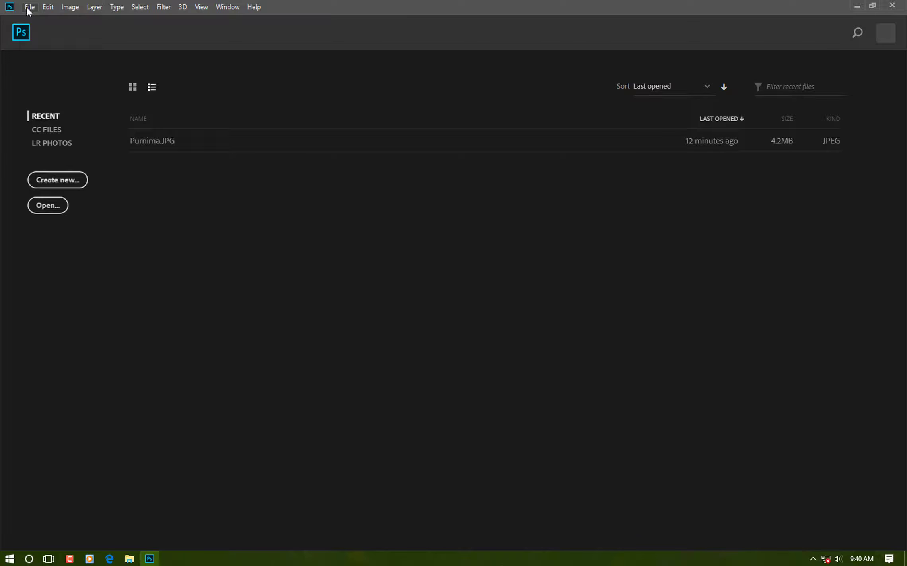
pyautogui.click(29, 7)
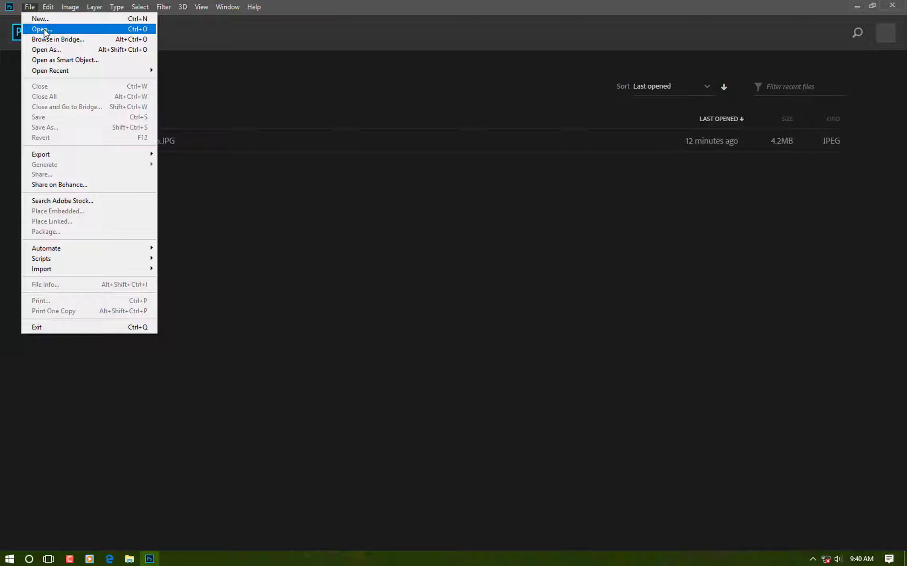
pyautogui.click(44, 32)
pyautogui.click(135, 70)
pyautogui.doubleClick(136, 70)
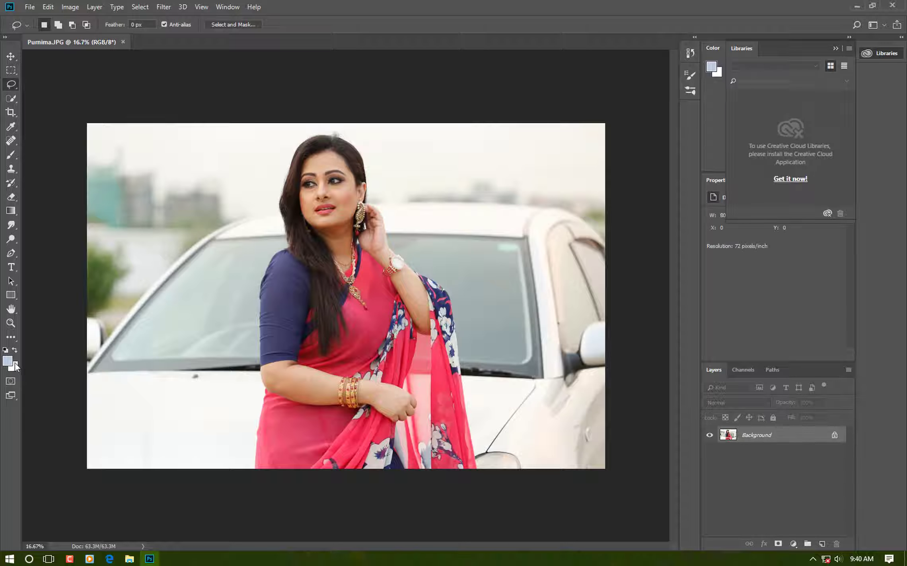
pyautogui.press('z')
pyautogui.moveTo(351, 149); pyautogui.dragTo(465, 329)
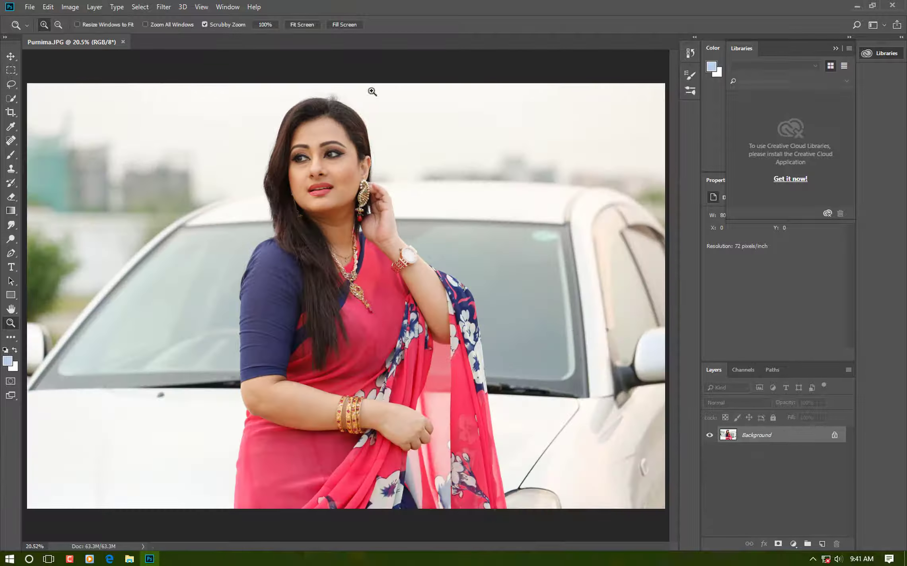
# Step: Start a Focus Area selection on the photo, keeping the Marching Ants preview
pyautogui.click(140, 7)
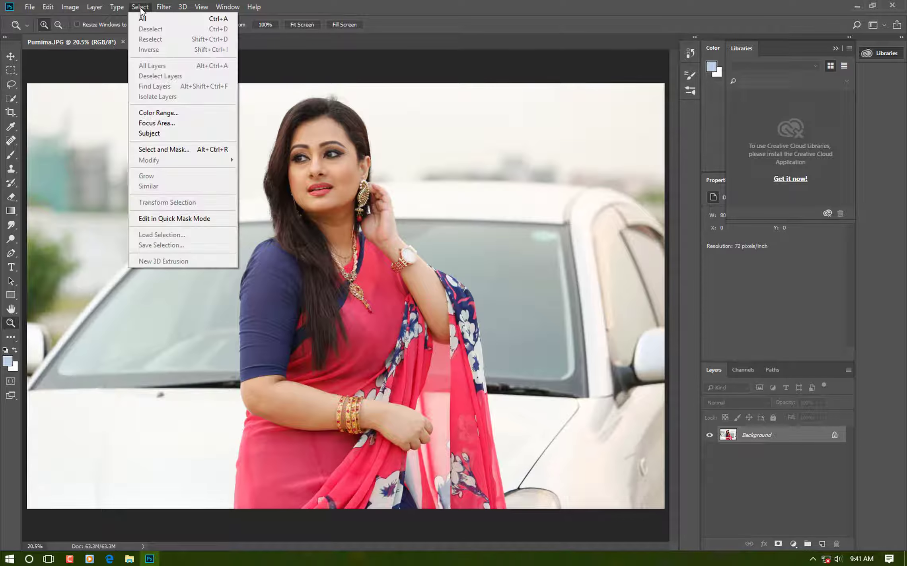
pyautogui.click(160, 123)
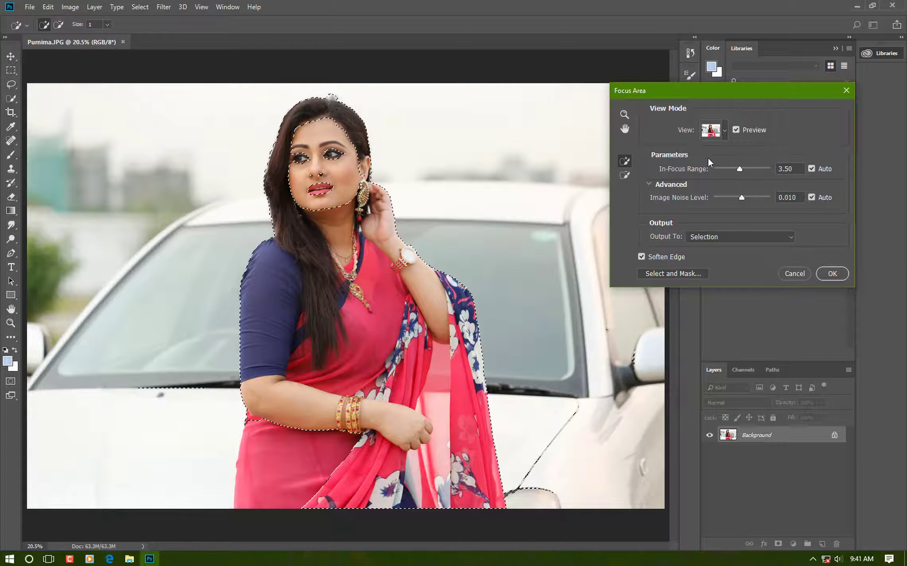
pyautogui.click(715, 130)
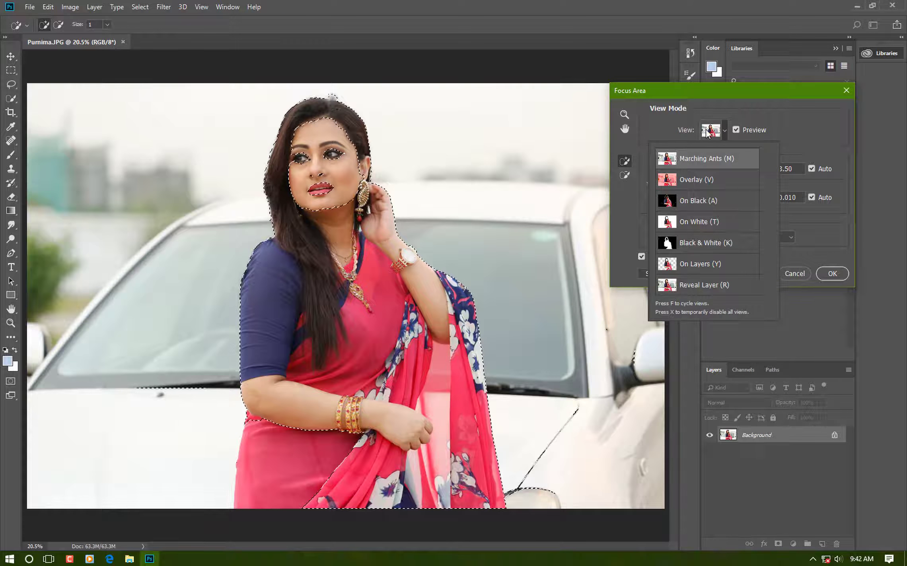
pyautogui.click(706, 158)
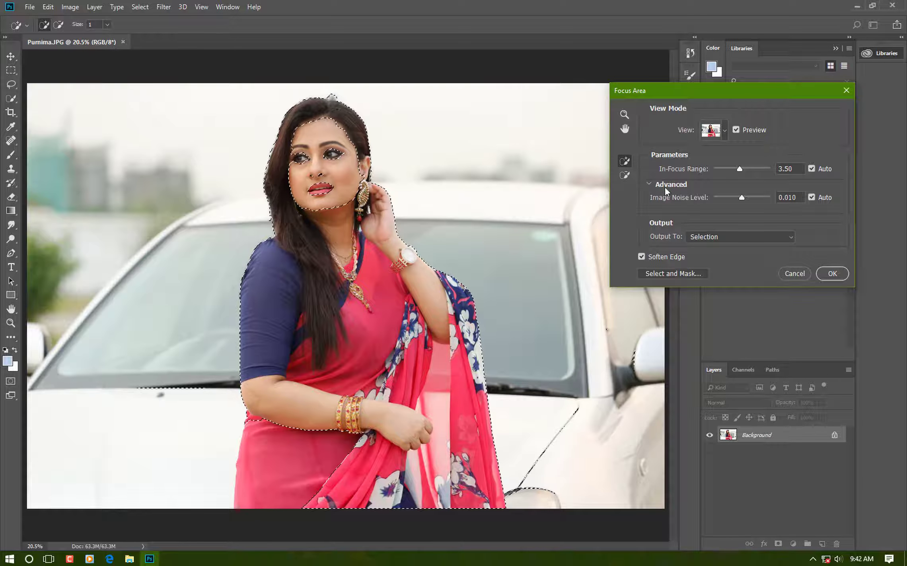
# Step: Lower Image Noise Level to 0.003 and bring In-Focus Range down to 4.20
pyautogui.click(758, 197)
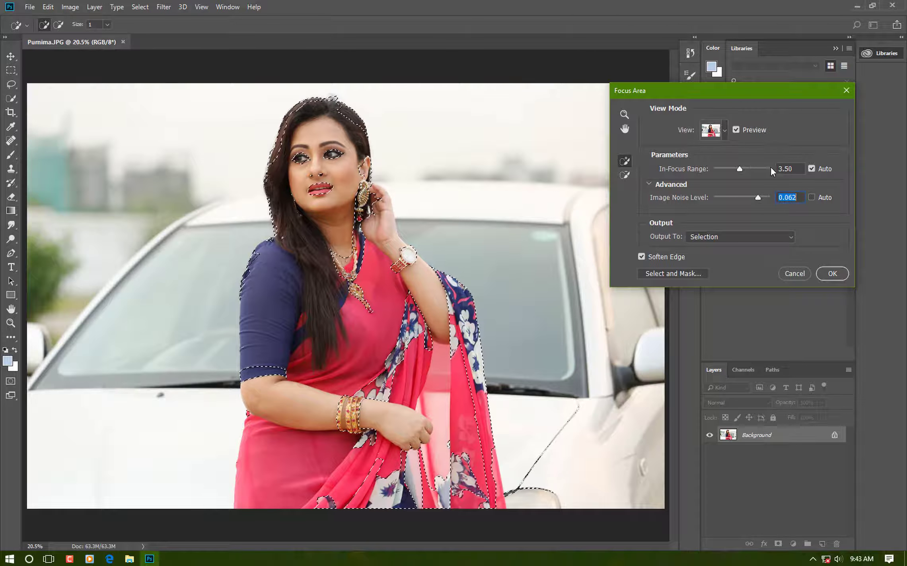
pyautogui.click(756, 168)
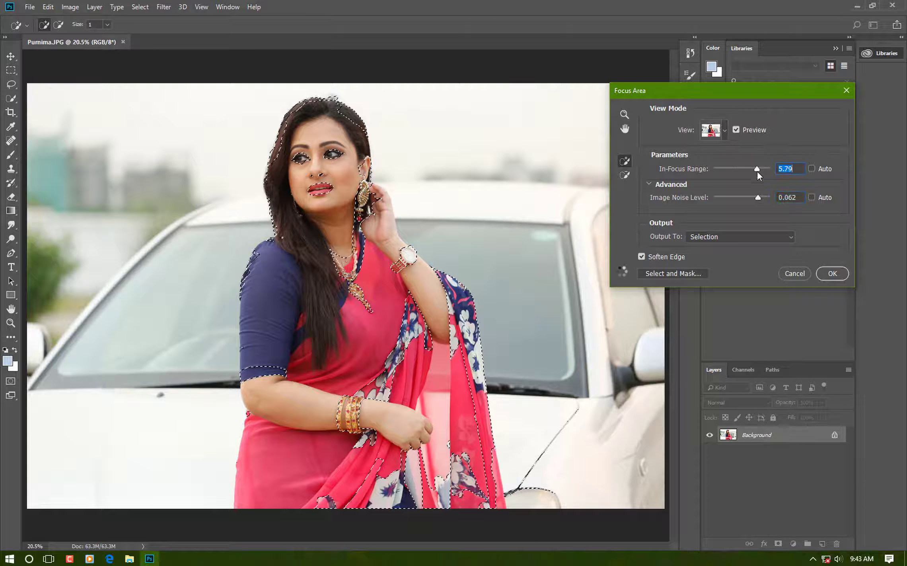
pyautogui.click(722, 197)
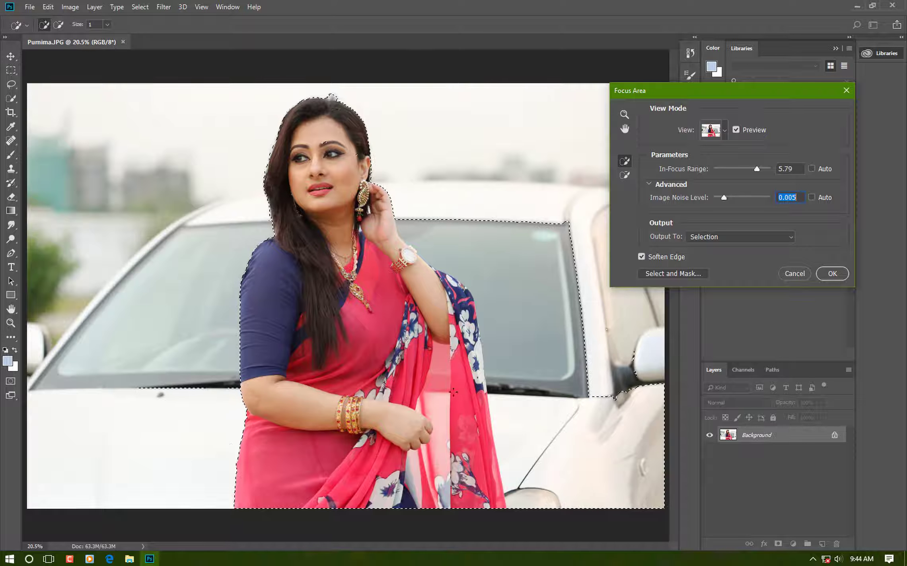
pyautogui.click(718, 197)
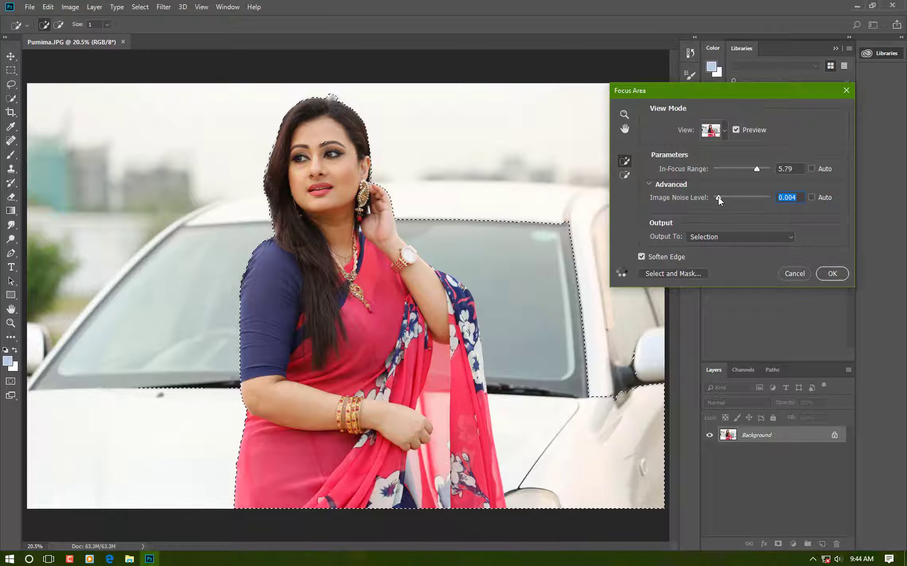
pyautogui.moveTo(718, 197); pyautogui.dragTo(717, 197)
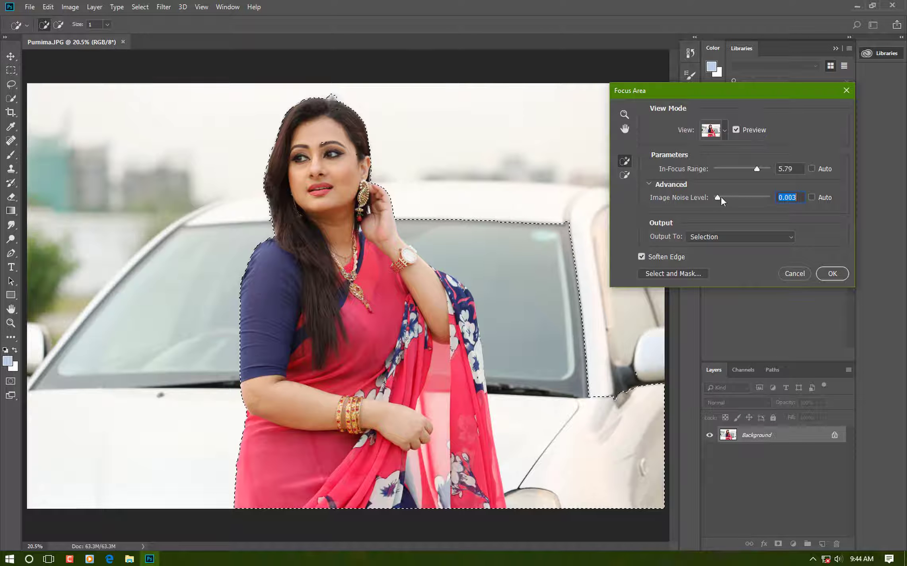
pyautogui.click(791, 168)
pyautogui.write('00')
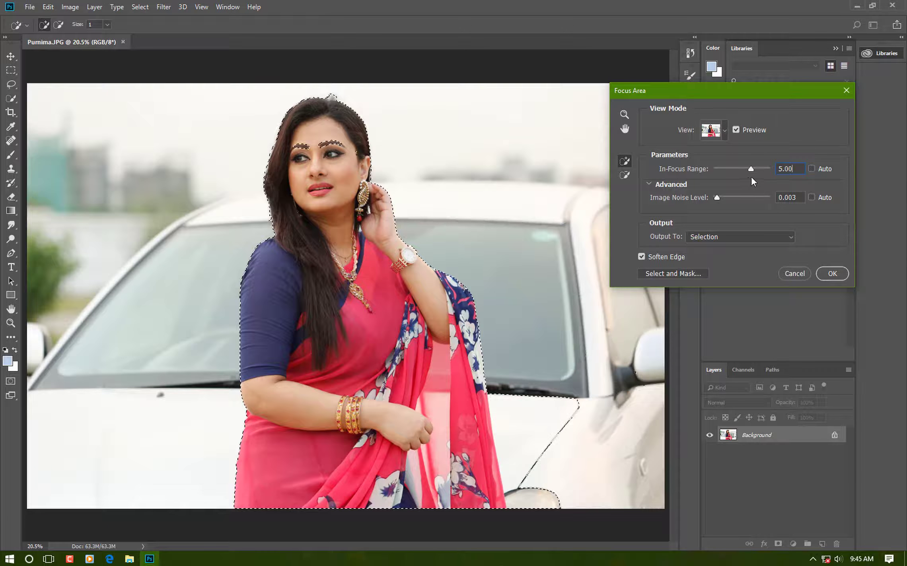
pyautogui.doubleClick(780, 169)
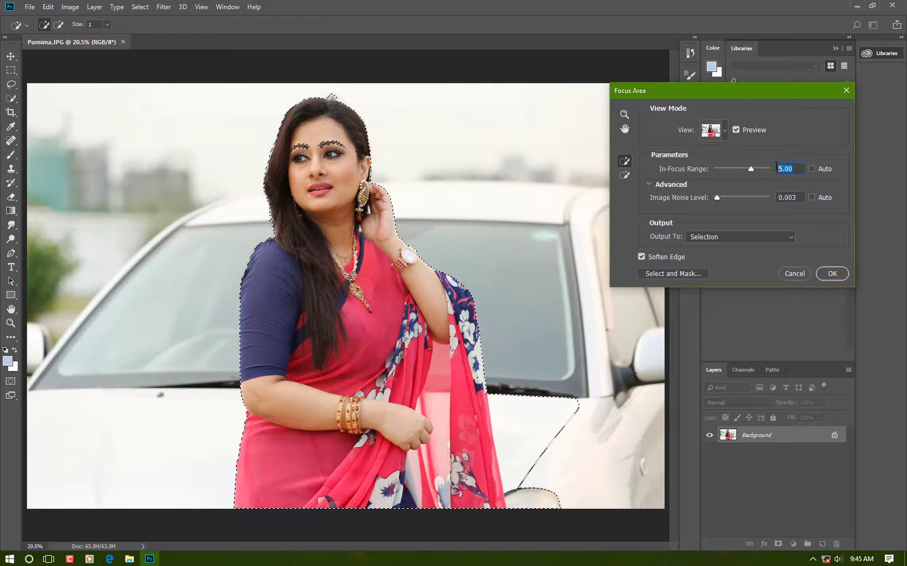
pyautogui.write('4.5')
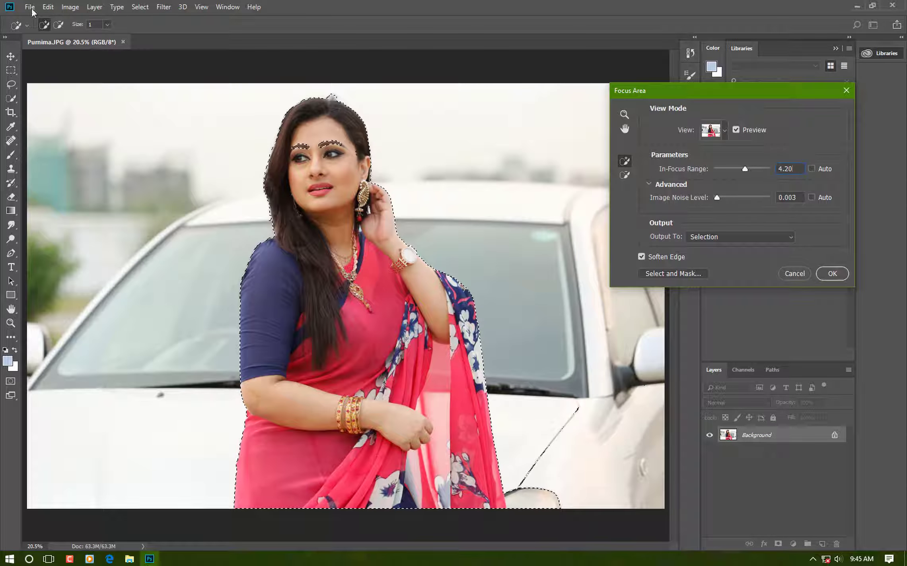
# Step: Paint the eyebrows into the selection with the Add brush at size 344
pyautogui.moveTo(107, 24); pyautogui.dragTo(117, 37)
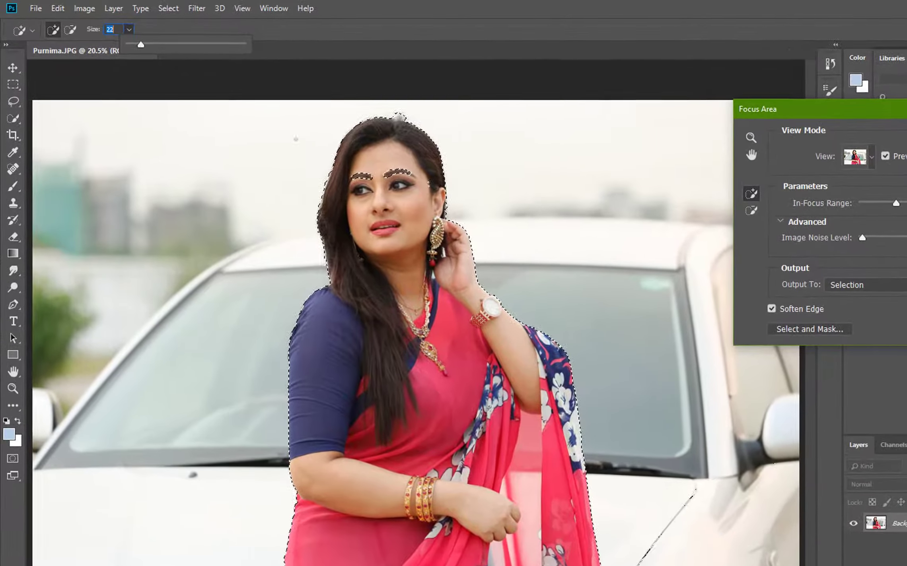
pyautogui.moveTo(141, 44); pyautogui.dragTo(225, 55)
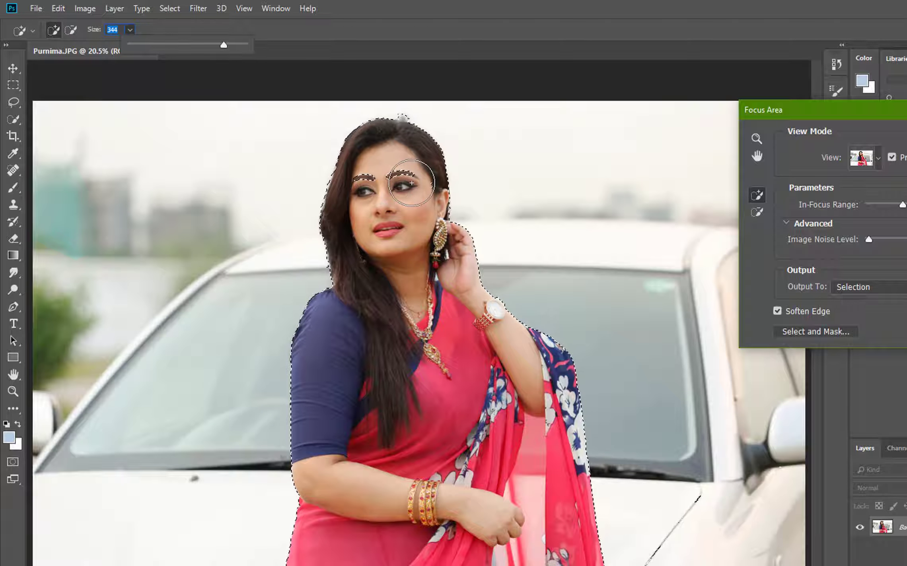
pyautogui.press('Return')
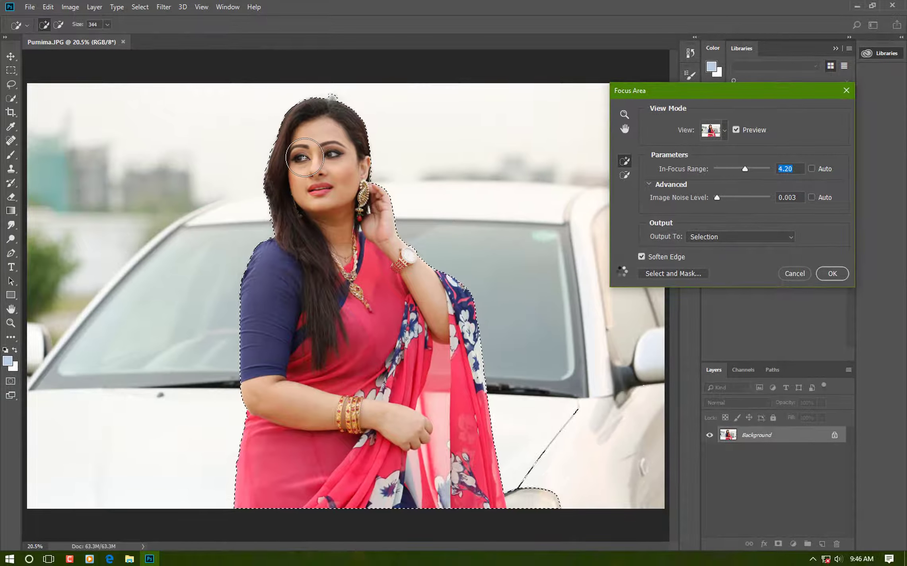
pyautogui.click(305, 157)
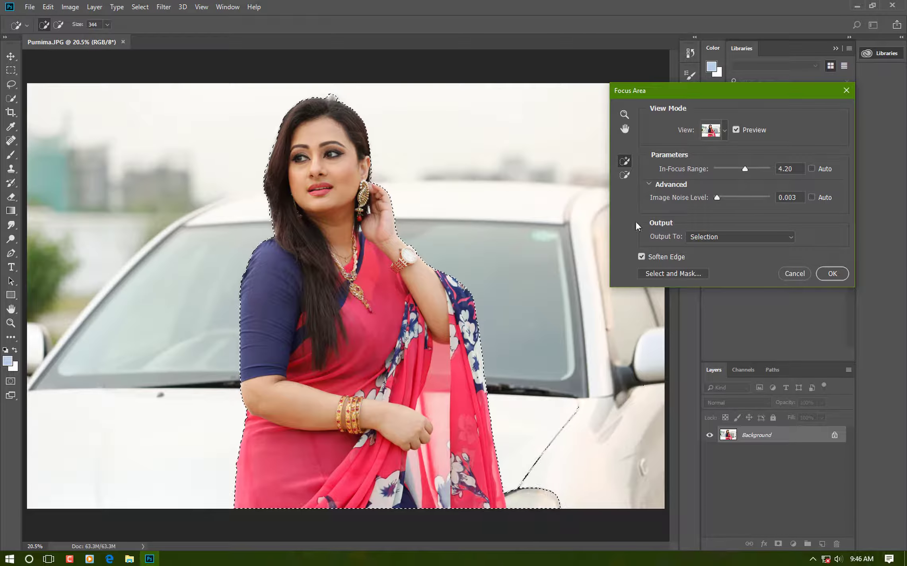
# Step: Switch to the Subtract brush and shrink it to size 23
pyautogui.click(623, 176)
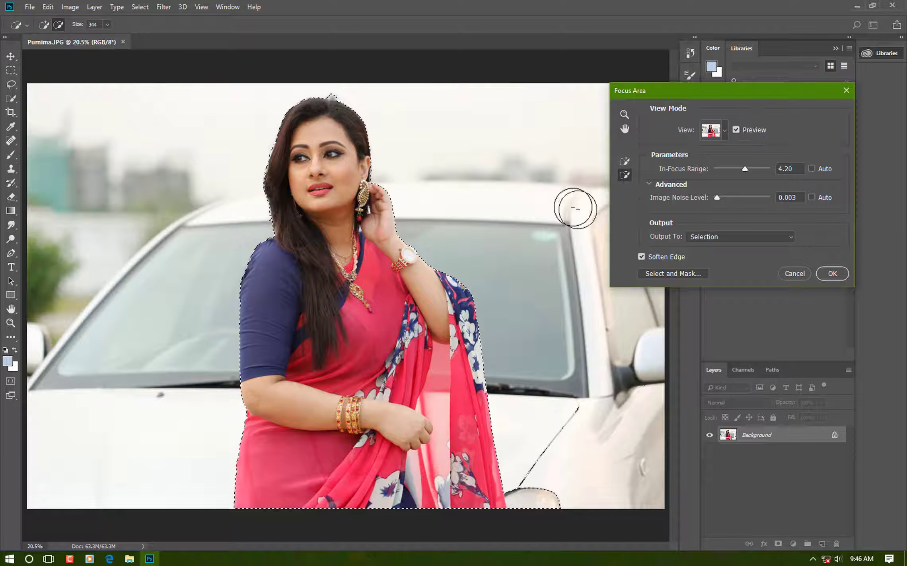
pyautogui.click(107, 25)
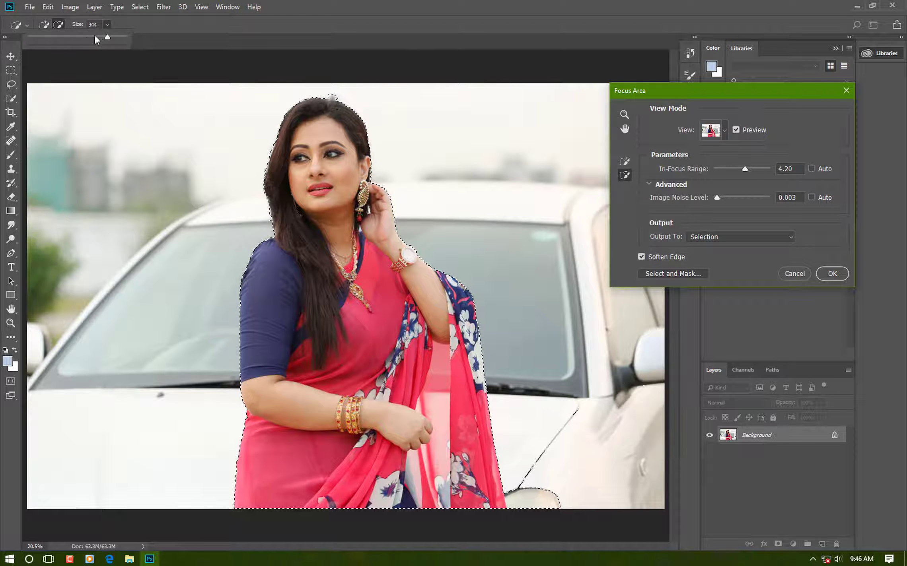
pyautogui.moveTo(43, 43); pyautogui.dragTo(40, 43)
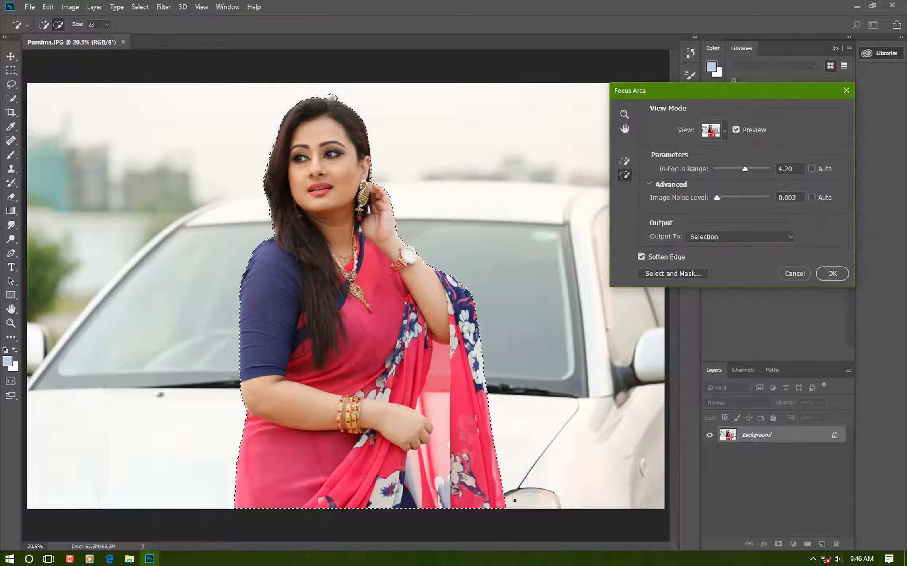
# Step: Zoom in on the earring and hand, then ready the Subtract brush at size 2
pyautogui.click(624, 114)
pyautogui.click(553, 443)
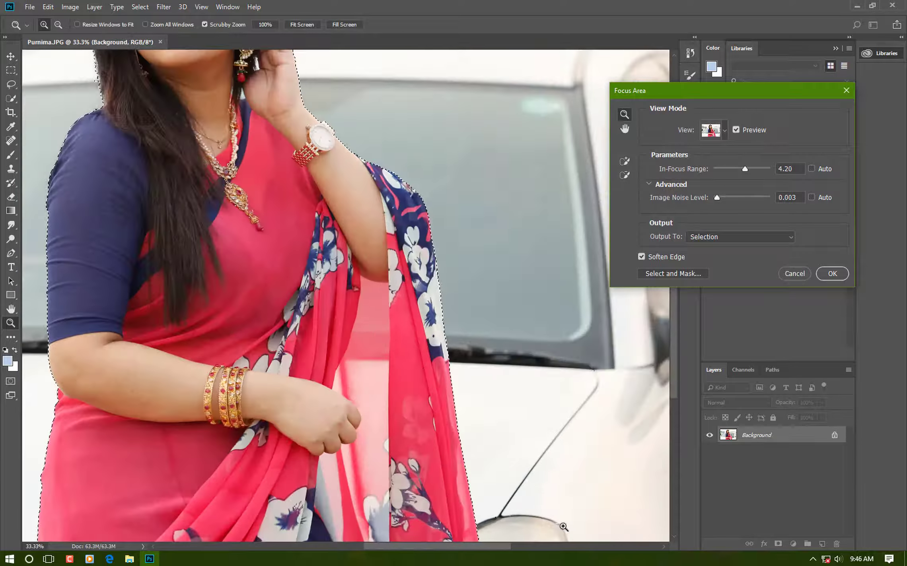
pyautogui.click(625, 175)
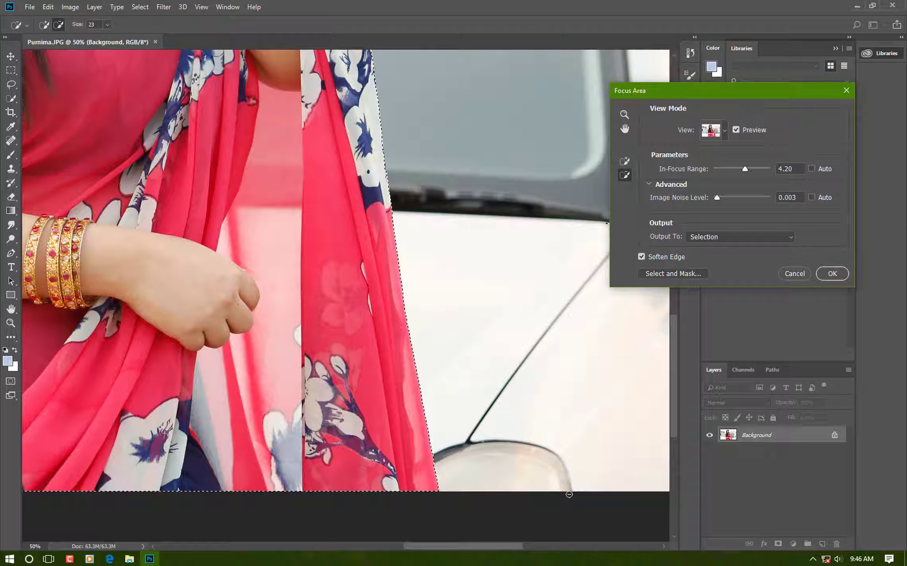
pyautogui.click(625, 114)
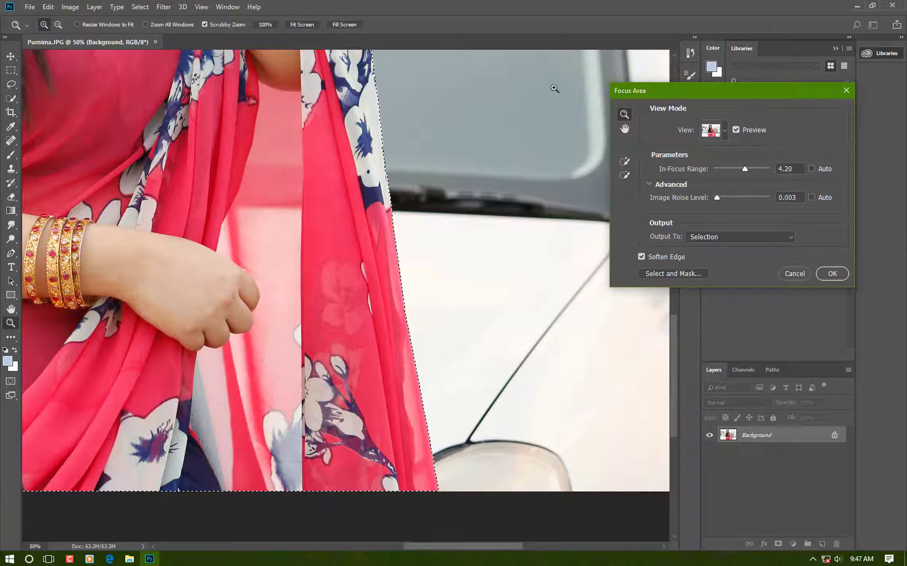
pyautogui.click(303, 24)
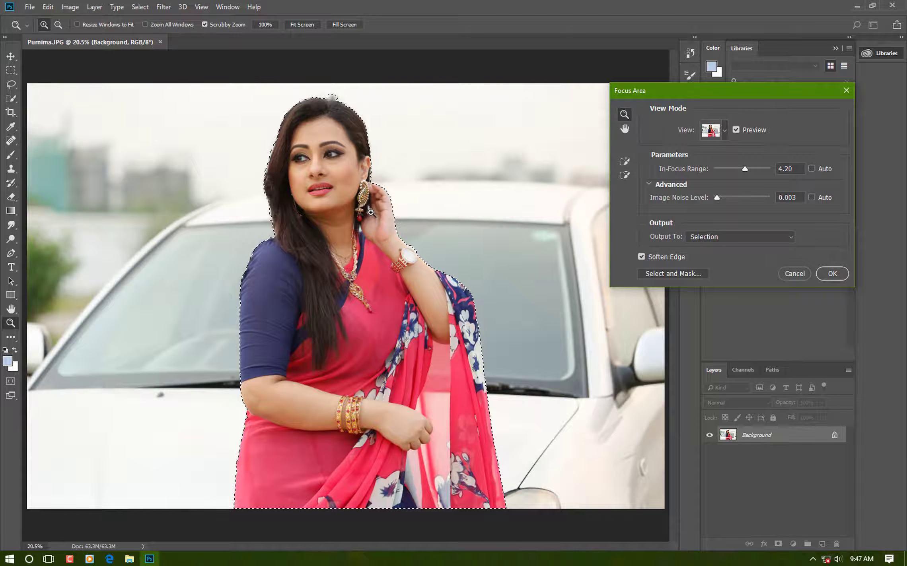
pyautogui.moveTo(371, 212); pyautogui.dragTo(436, 278)
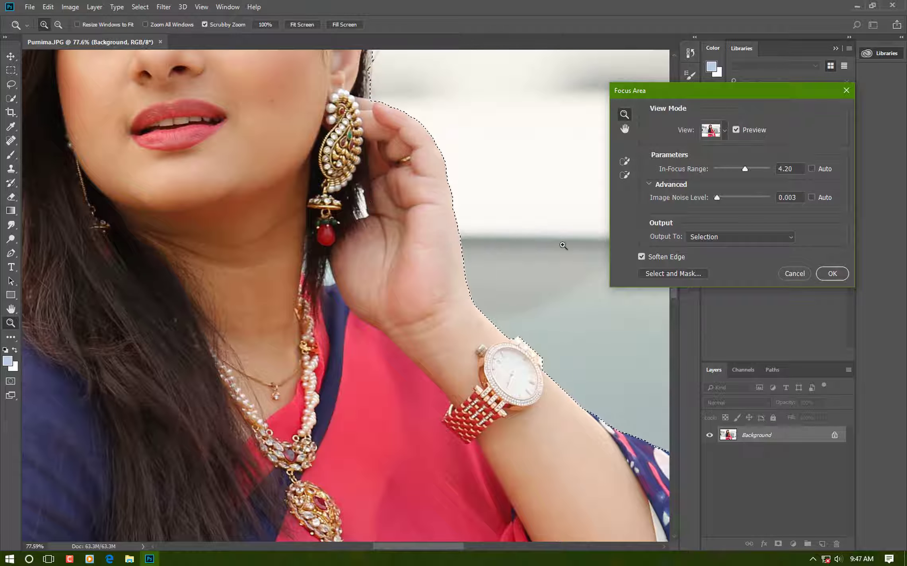
pyautogui.click(624, 175)
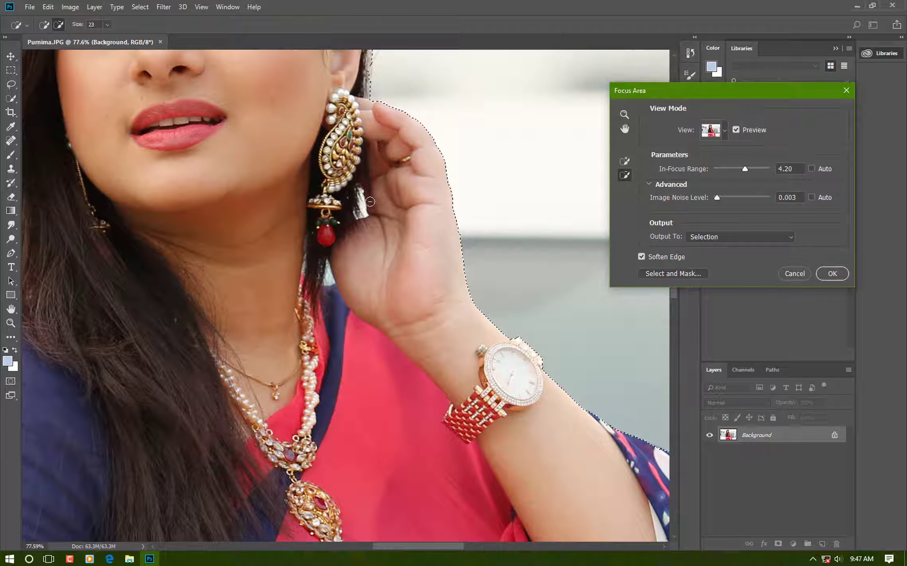
pyautogui.click(107, 24)
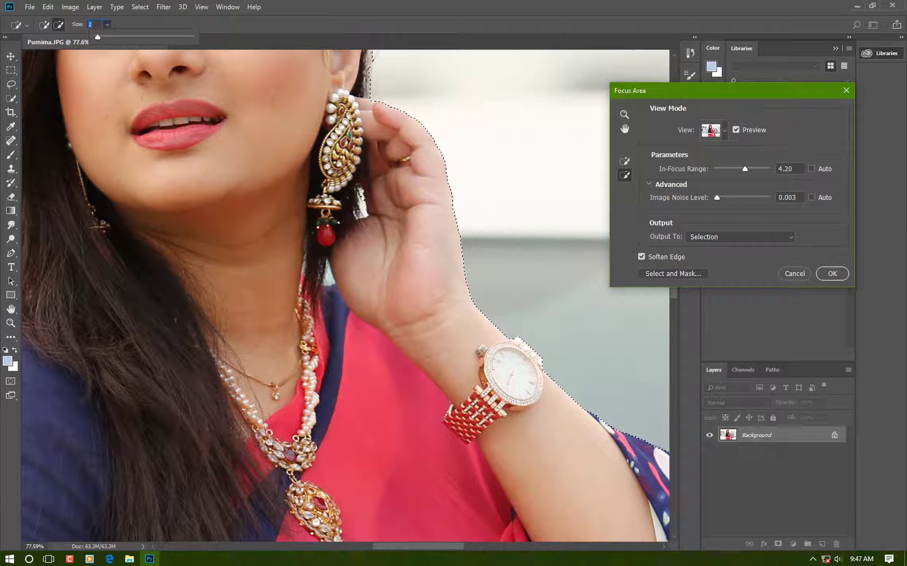
# Step: Zoom to 200% around the earring and set the Subtract brush to size 1
pyautogui.click(623, 115)
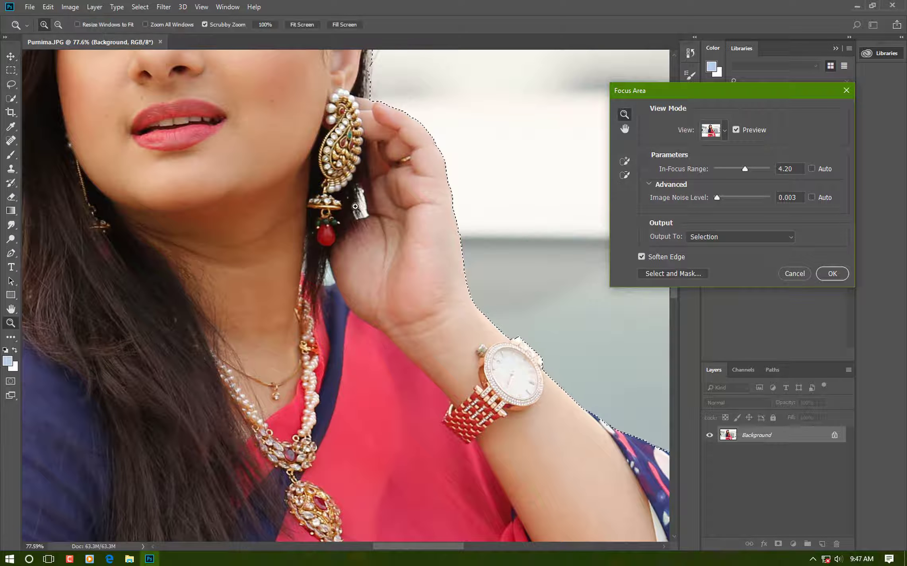
pyautogui.click(370, 206)
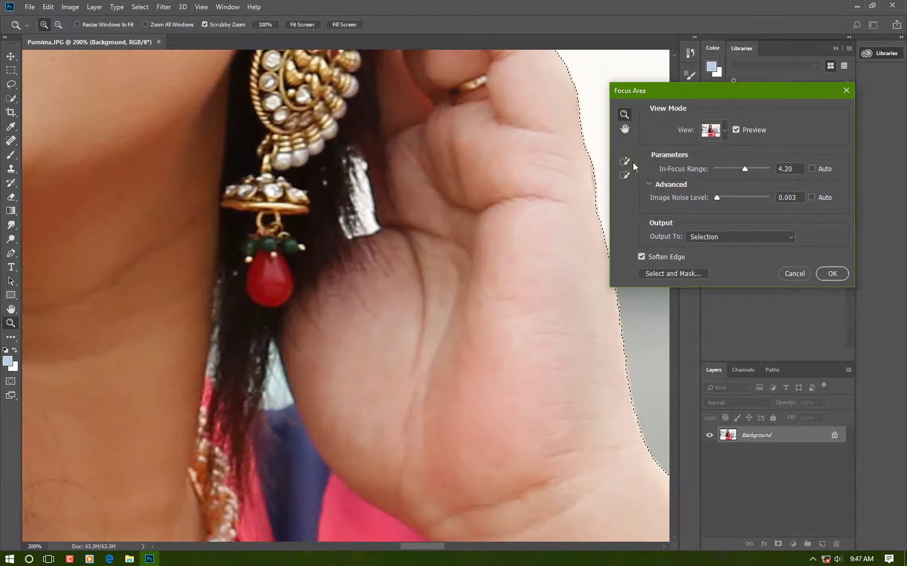
pyautogui.click(624, 175)
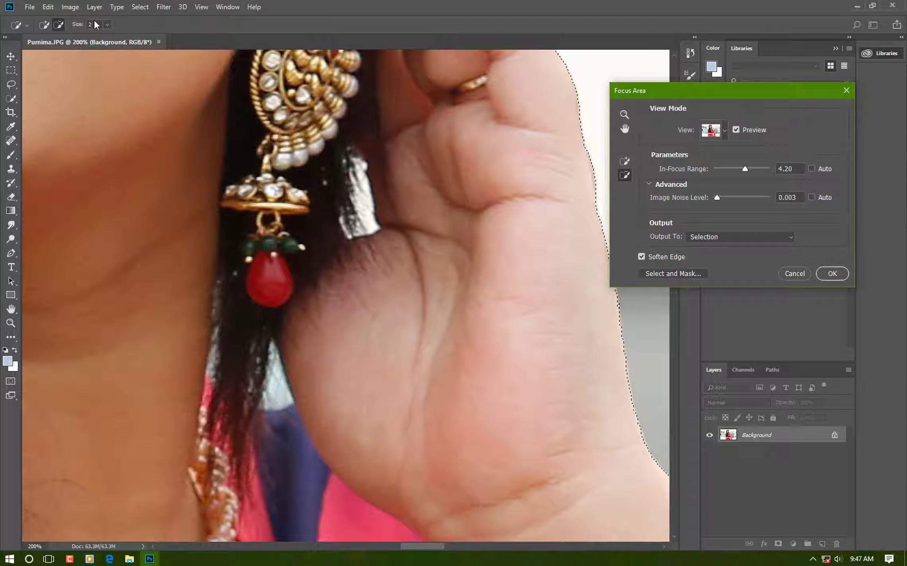
pyautogui.click(107, 25)
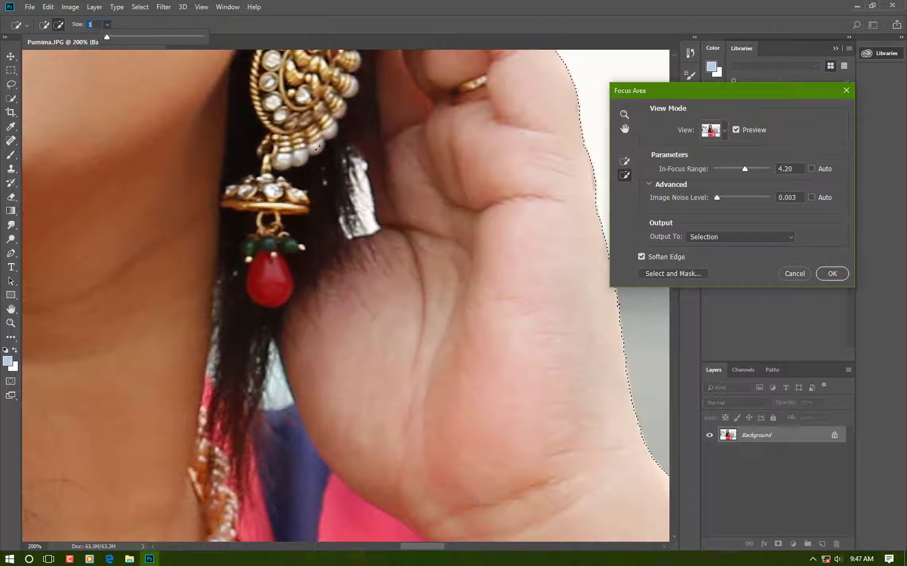
pyautogui.click(360, 161)
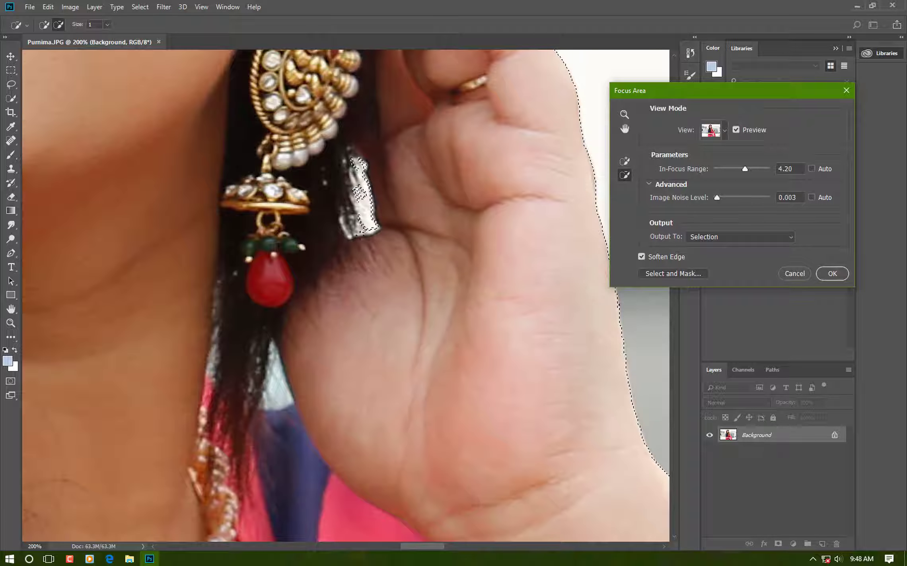
# Step: Remove the light background patches near the earring, hair and fabric edge
pyautogui.click(359, 193)
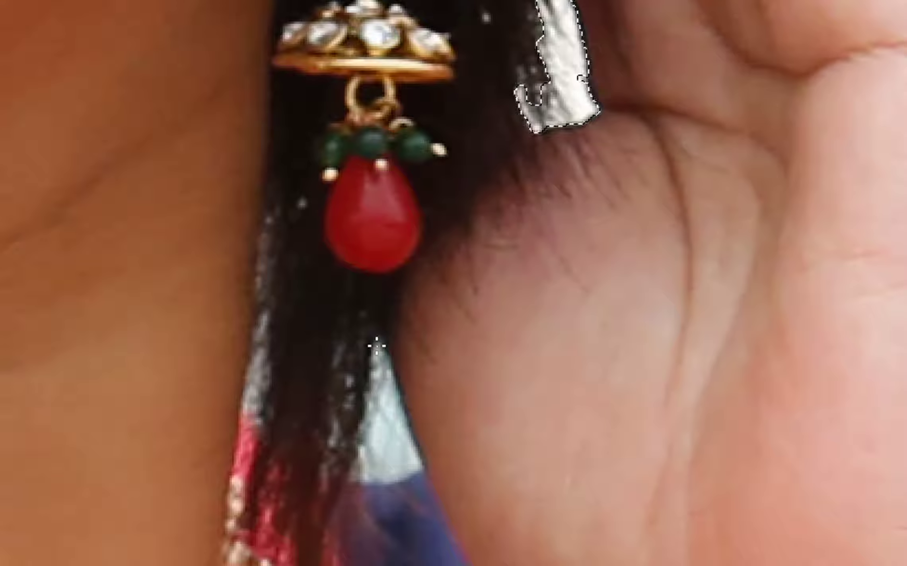
pyautogui.moveTo(377, 346); pyautogui.dragTo(400, 427)
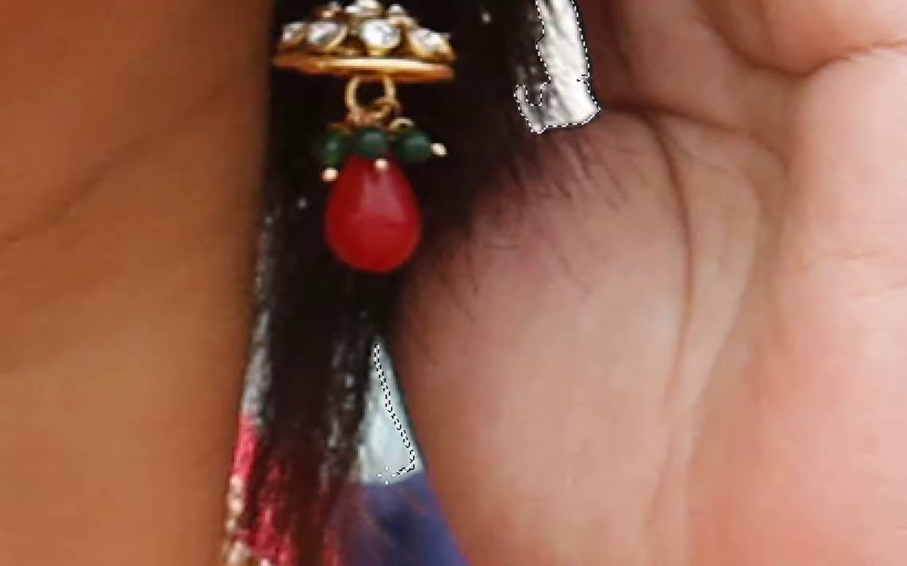
pyautogui.moveTo(414, 471); pyautogui.dragTo(372, 471)
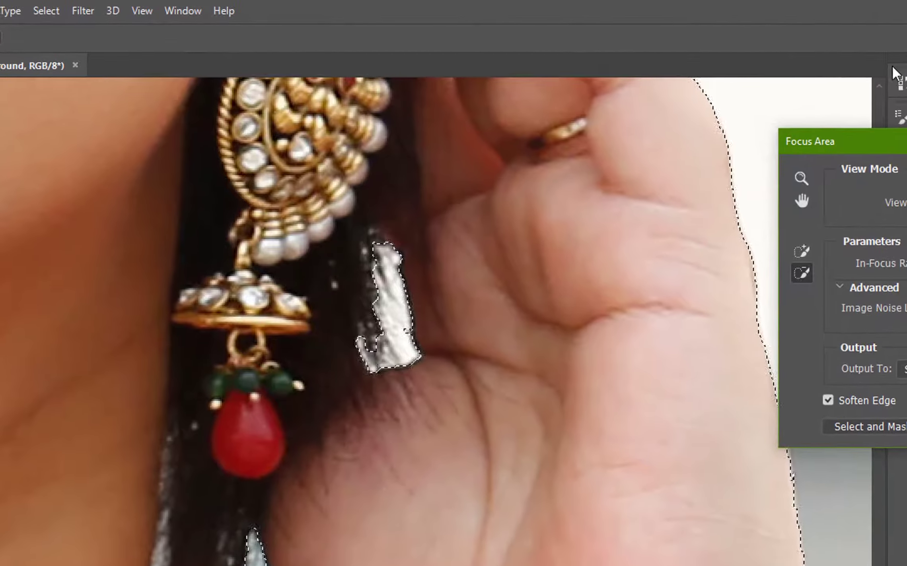
pyautogui.click(773, 168)
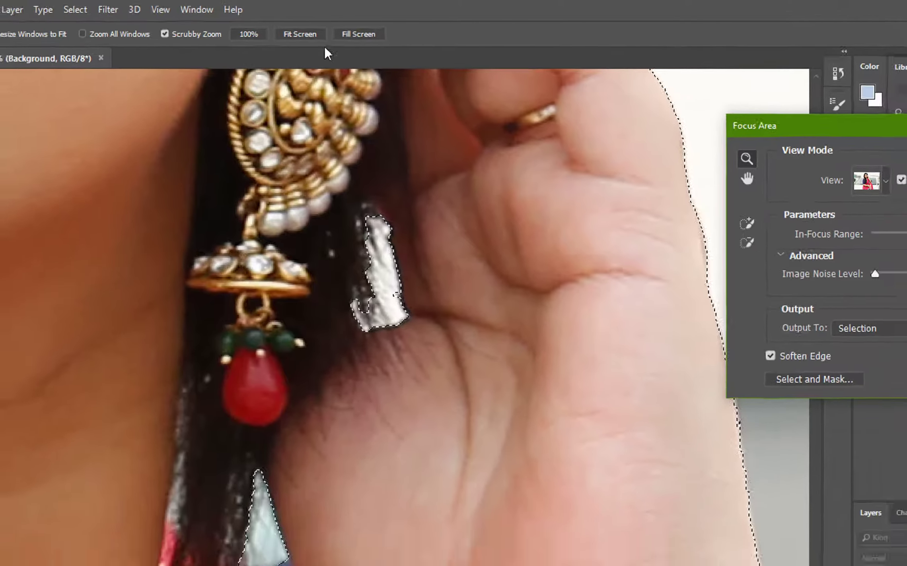
# Step: Enable Soften Edge, set Output To Selection, and confirm the Focus Area result
pyautogui.click(300, 34)
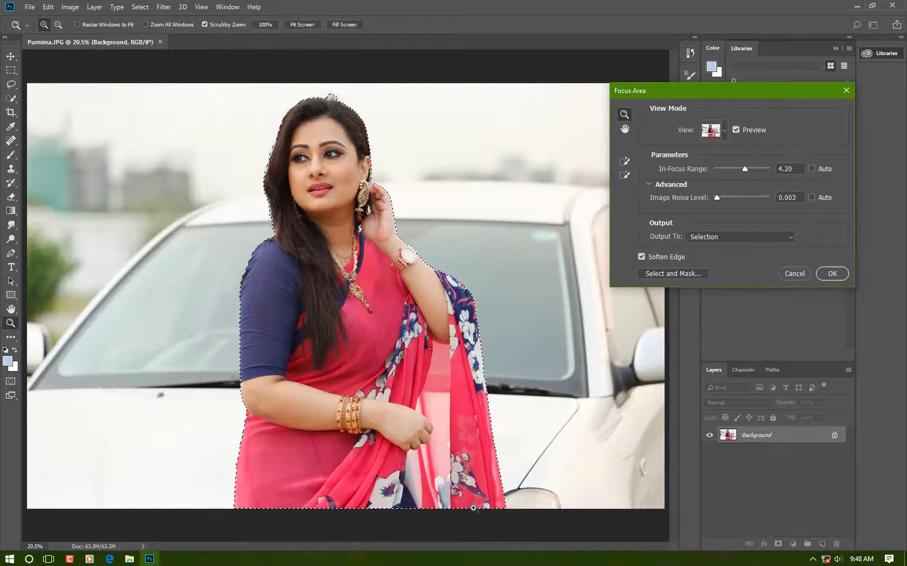
pyautogui.click(641, 256)
pyautogui.click(712, 237)
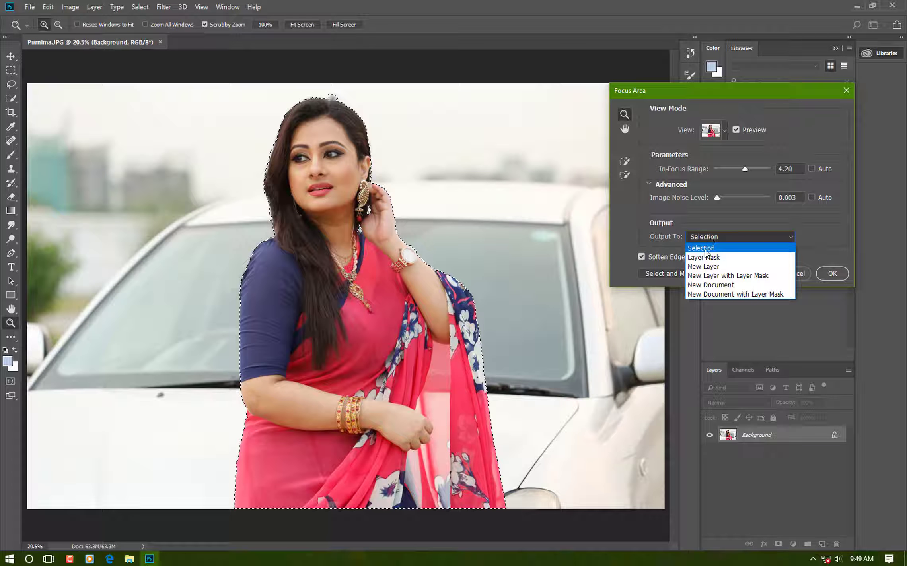
pyautogui.click(705, 257)
pyautogui.click(718, 237)
pyautogui.click(716, 276)
pyautogui.click(712, 238)
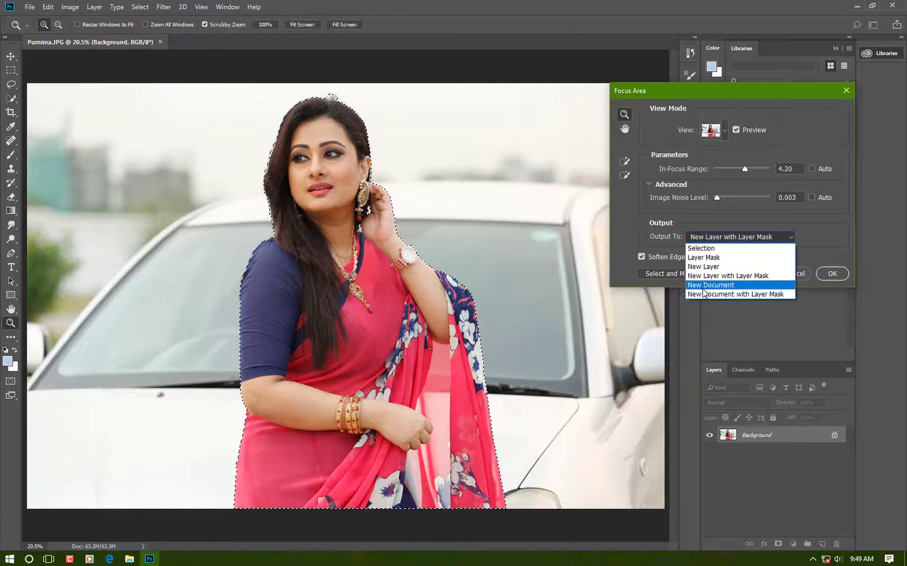
pyautogui.click(704, 294)
pyautogui.click(712, 238)
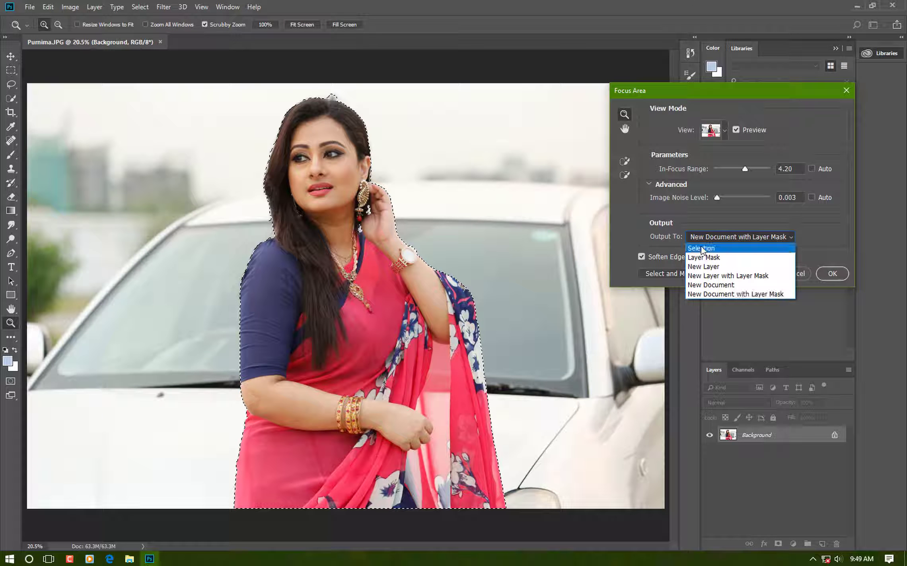
pyautogui.click(702, 249)
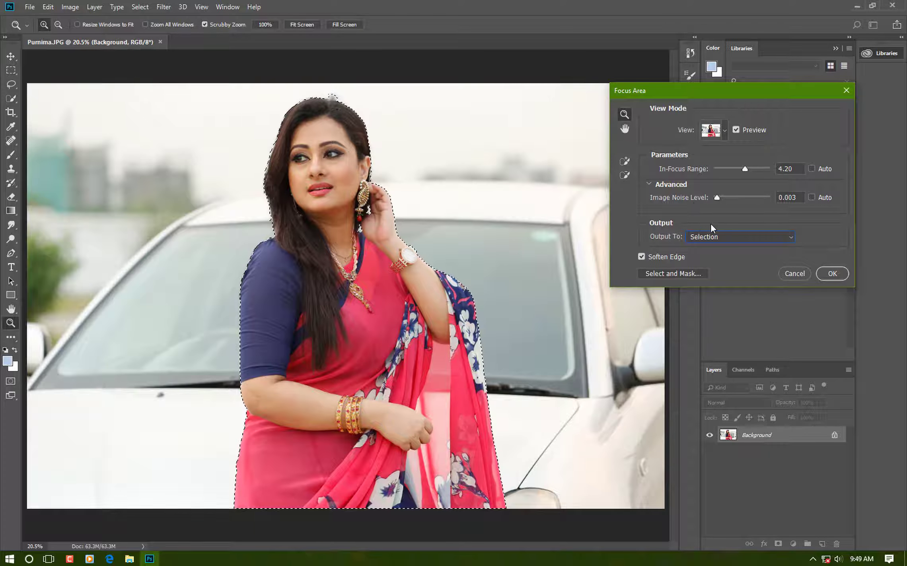
pyautogui.click(839, 274)
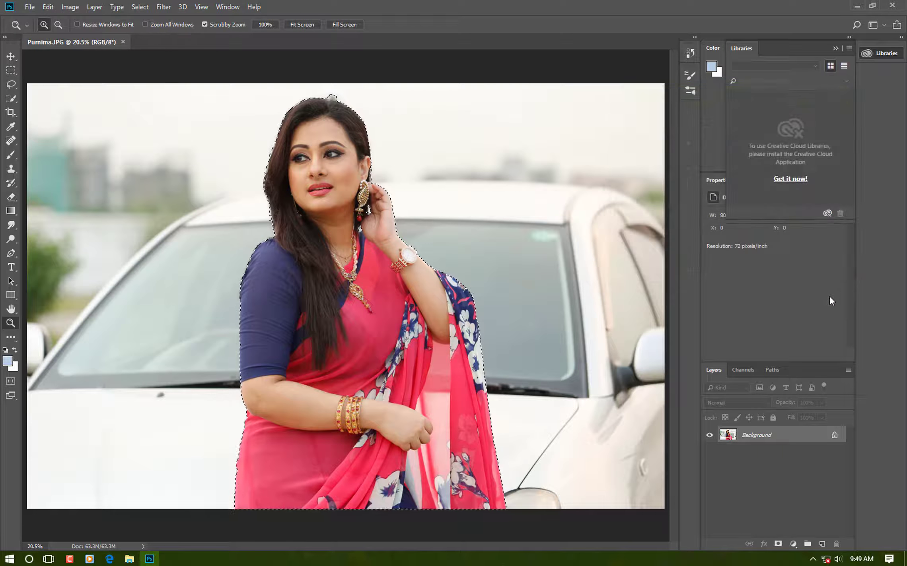
# Step: Zoom in on the woman's face and contract the selection by 2 pixels
pyautogui.click(256, 181)
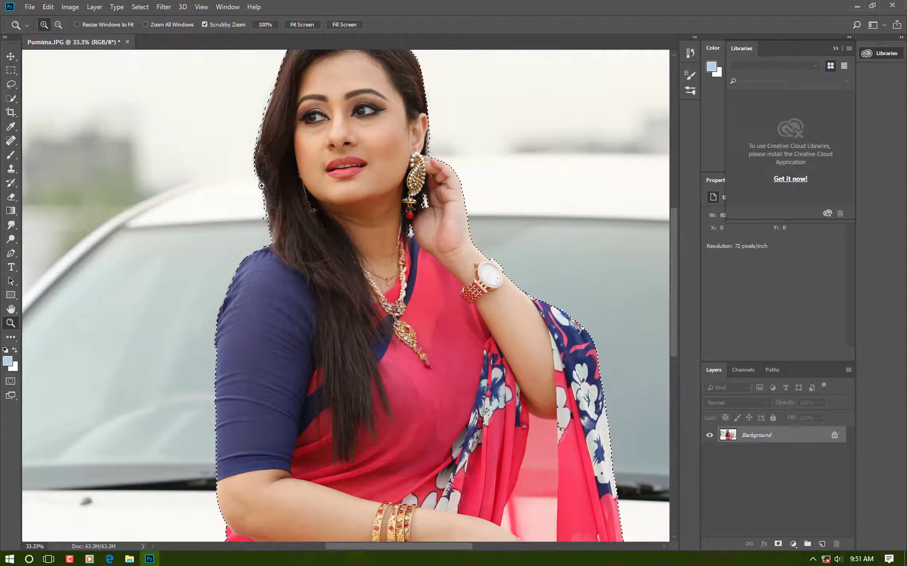
pyautogui.click(281, 206)
pyautogui.scroll(1, 282, 206)
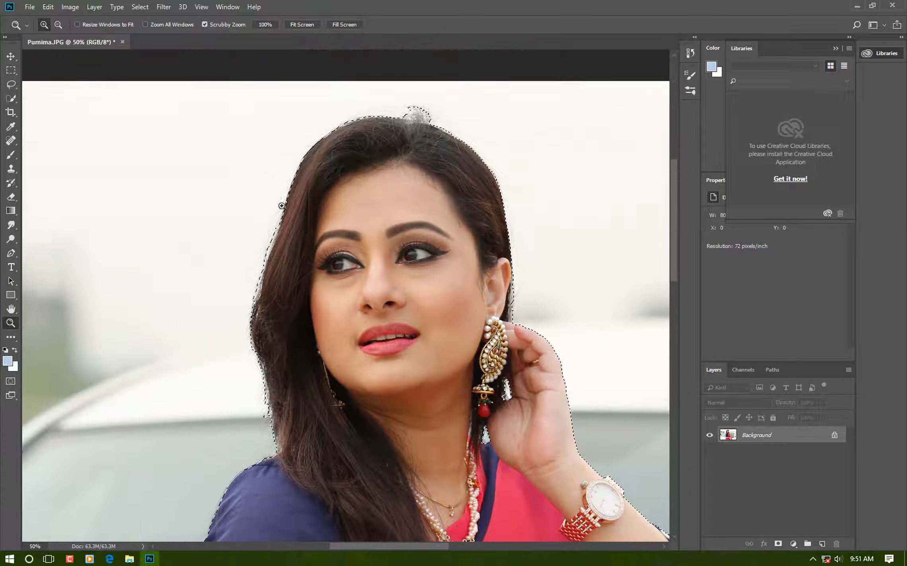
pyautogui.scroll(-1, 282, 207)
pyautogui.scroll(-1, 282, 208)
pyautogui.scroll(-1, 281, 208)
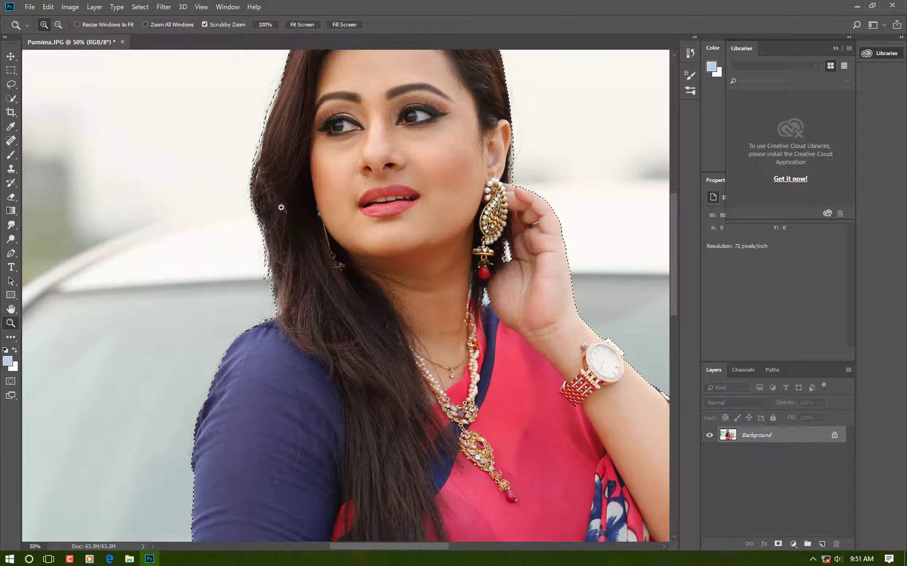
pyautogui.scroll(1, 281, 208)
pyautogui.scroll(1, 281, 208)
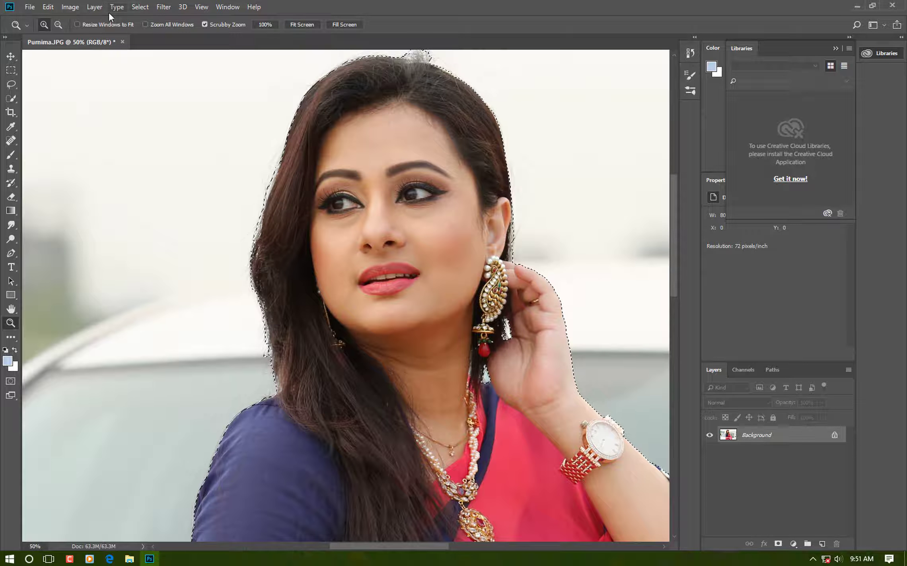
pyautogui.click(138, 8)
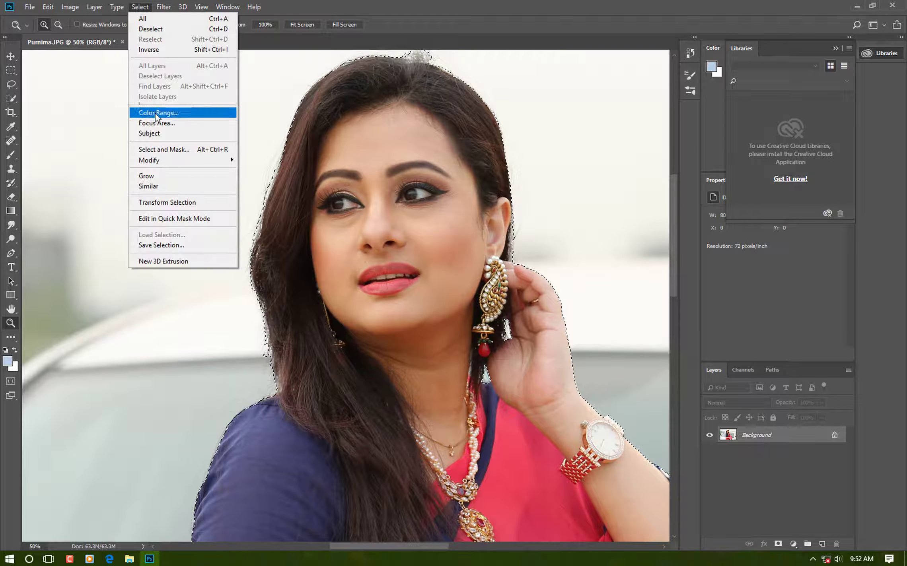
pyautogui.moveTo(183, 161)
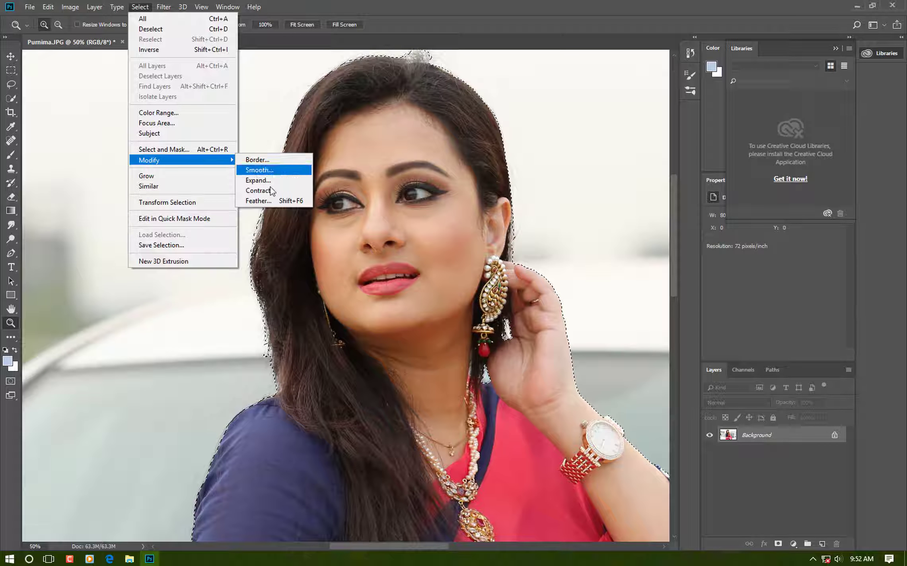
pyautogui.click(273, 192)
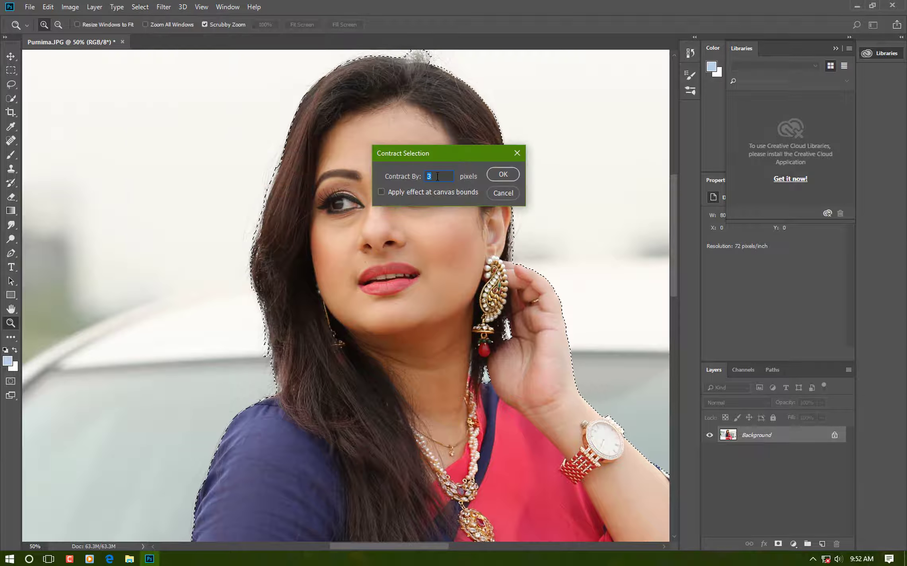
pyautogui.write('2')
pyautogui.click(503, 175)
# Step: Feather the selection with a 2-pixel radius
pyautogui.click(141, 8)
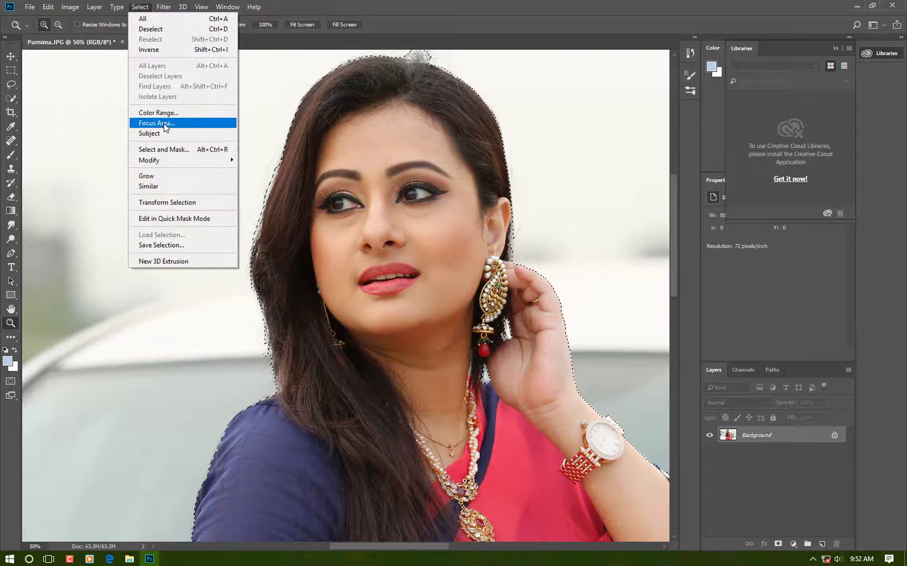
pyautogui.click(281, 199)
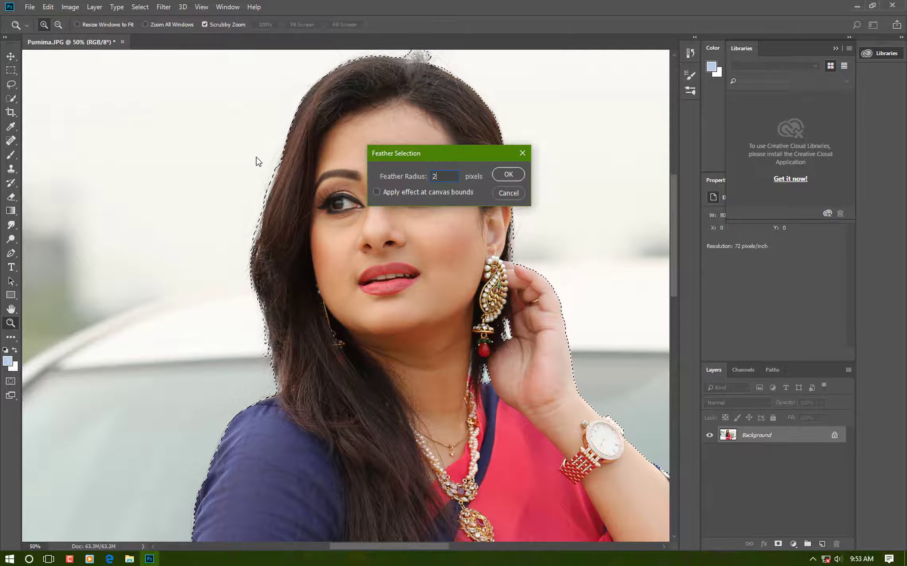
pyautogui.write('2')
pyautogui.click(507, 175)
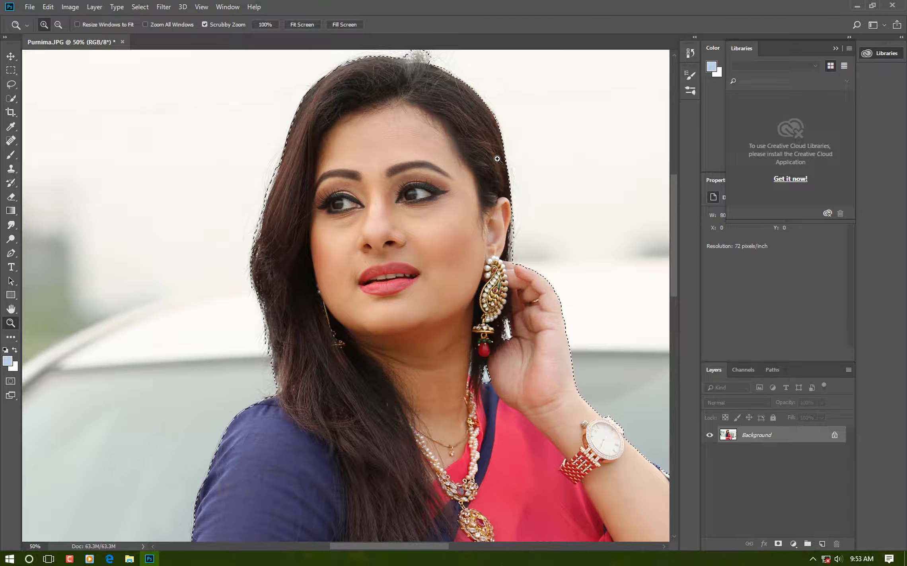
# Step: Scroll from hair to sari hem inspecting the selection edge, then fit the photo on screen
pyautogui.scroll(-2, 426, 360)
pyautogui.scroll(-1, 413, 374)
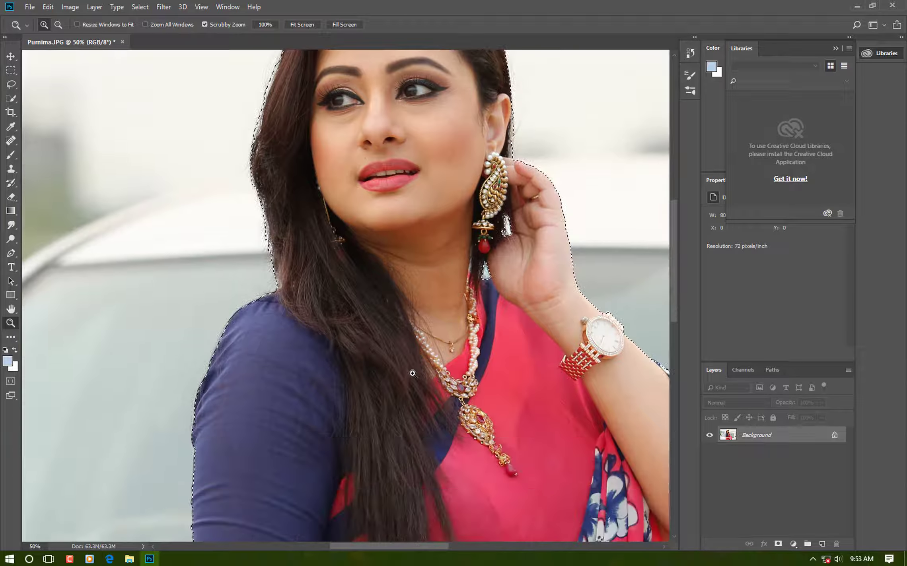
pyautogui.scroll(-3, 411, 361)
pyautogui.scroll(-3, 408, 362)
pyautogui.scroll(-1, 408, 363)
pyautogui.scroll(-2, 406, 356)
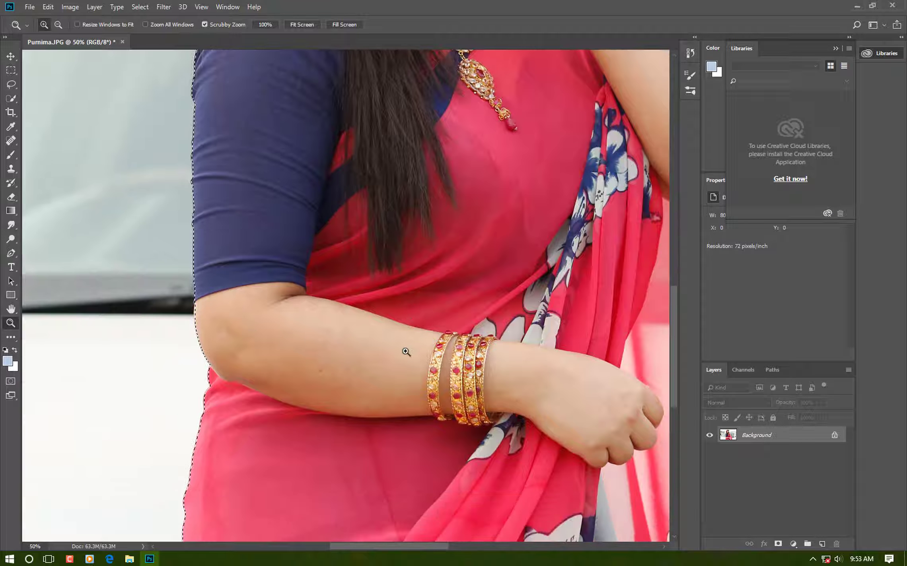
pyautogui.scroll(-3, 211, 354)
pyautogui.scroll(-1, 211, 354)
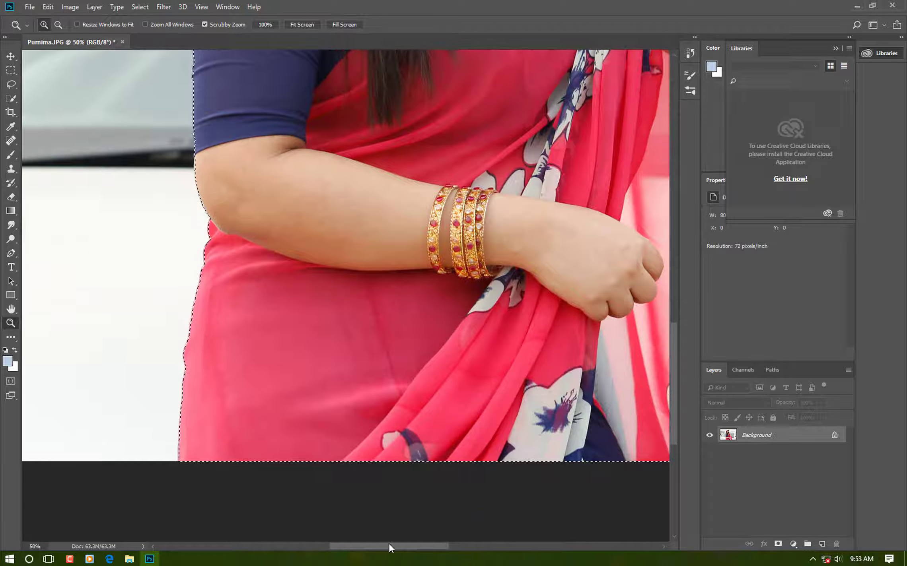
pyautogui.moveTo(389, 545); pyautogui.dragTo(447, 545)
pyautogui.scroll(1, 573, 303)
pyautogui.scroll(3, 513, 283)
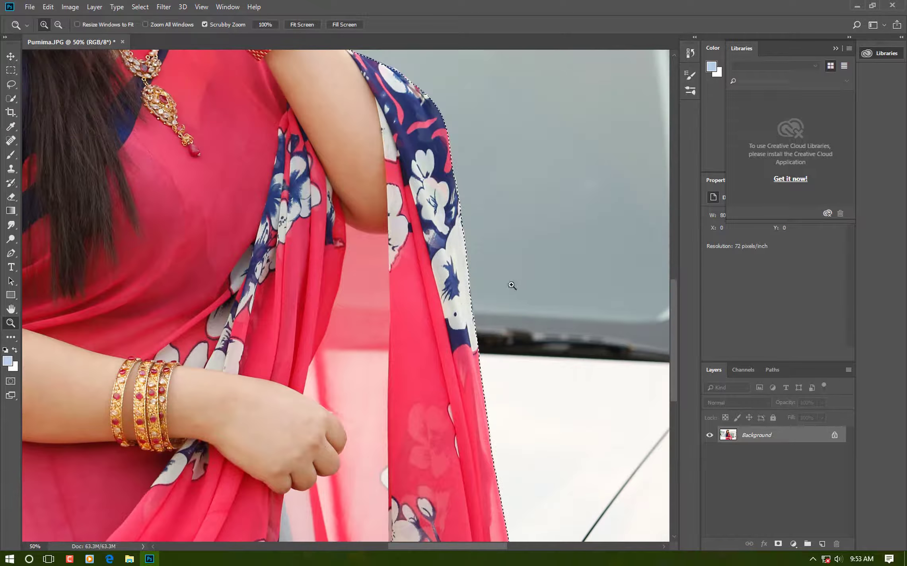
pyautogui.scroll(3, 478, 302)
pyautogui.scroll(1, 439, 324)
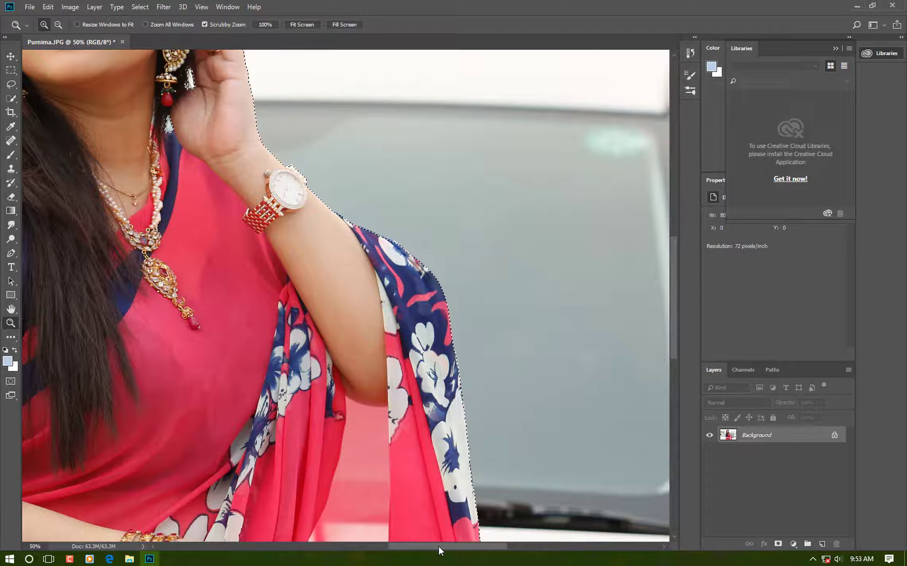
pyautogui.moveTo(439, 547); pyautogui.dragTo(422, 547)
pyautogui.scroll(2, 398, 221)
pyautogui.scroll(3, 358, 207)
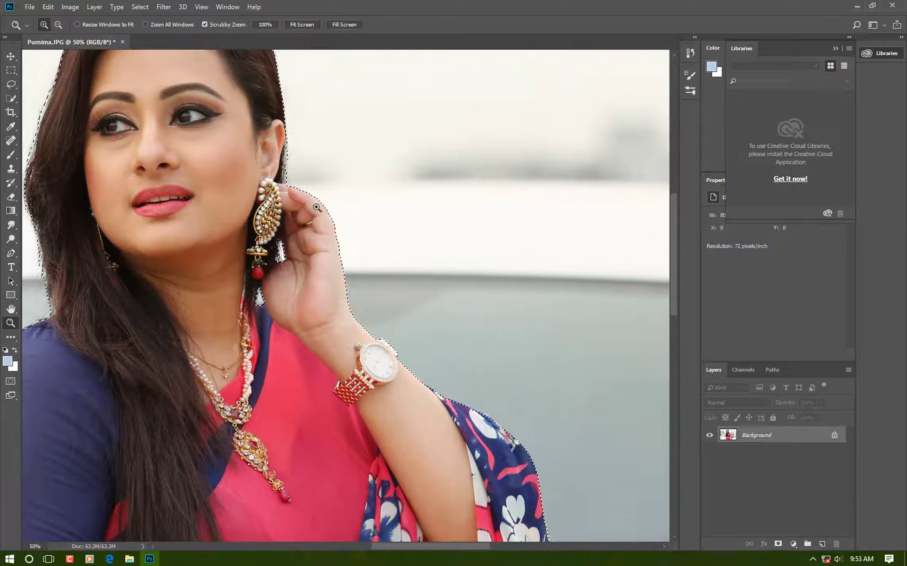
pyautogui.scroll(1, 310, 191)
pyautogui.scroll(2, 267, 174)
pyautogui.scroll(2, 267, 174)
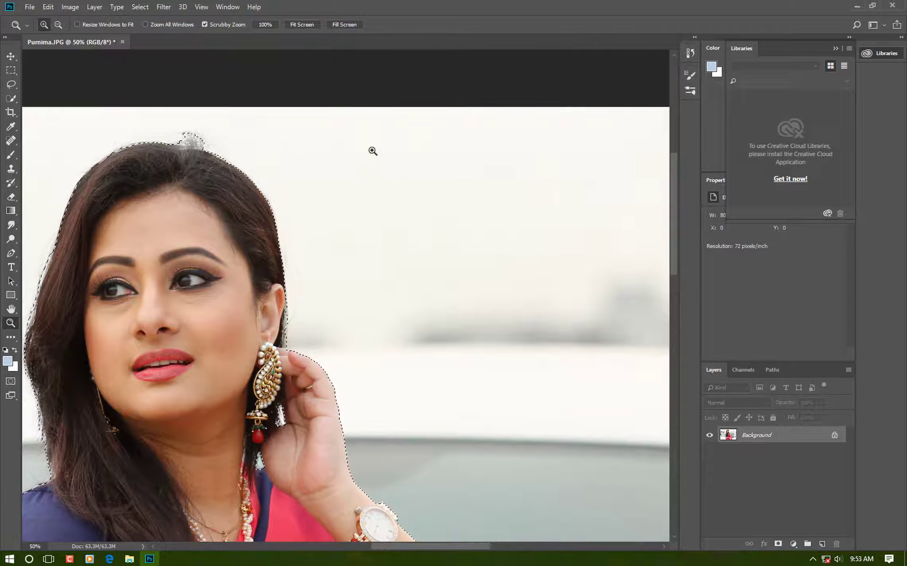
pyautogui.click(294, 24)
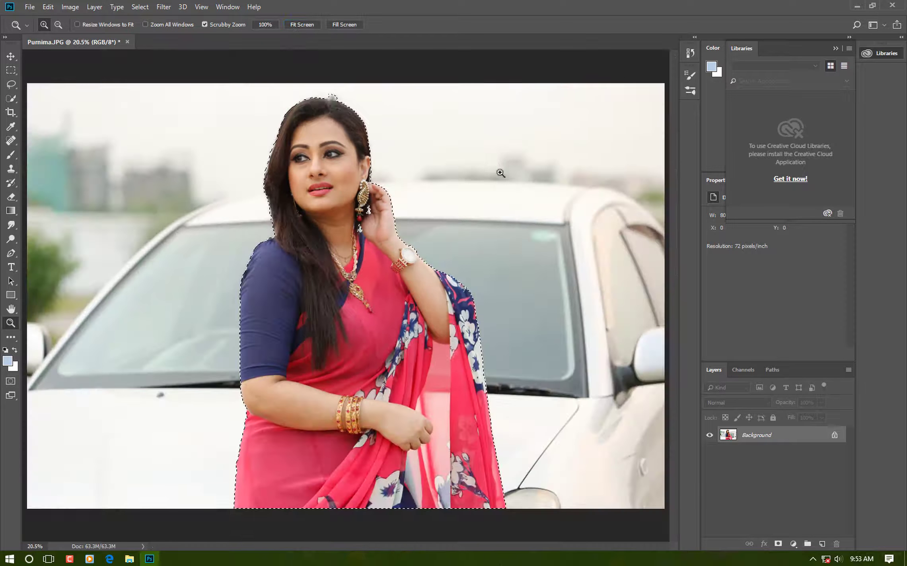
# Step: Copy the selected woman onto Layer 1 and toggle the Background to check the cut-out
pyautogui.click(99, 9)
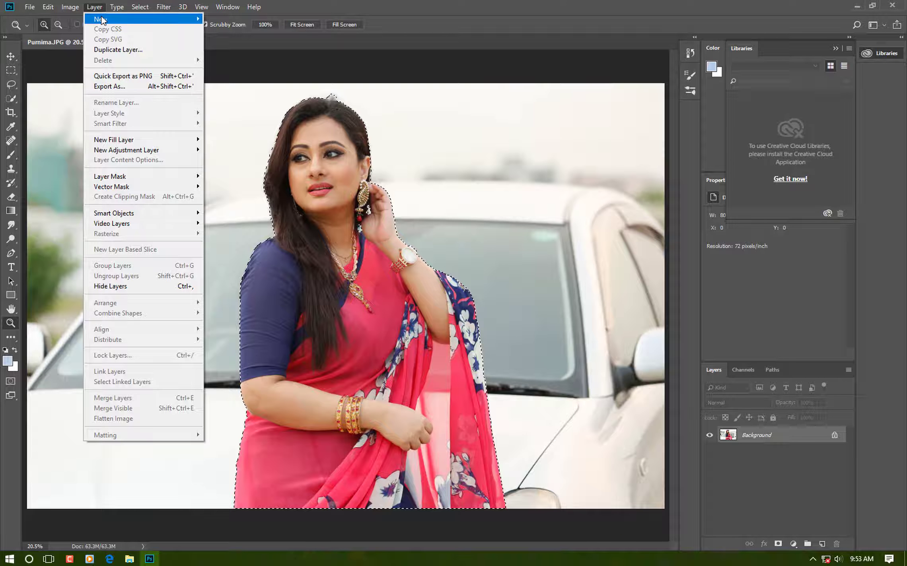
pyautogui.moveTo(100, 19)
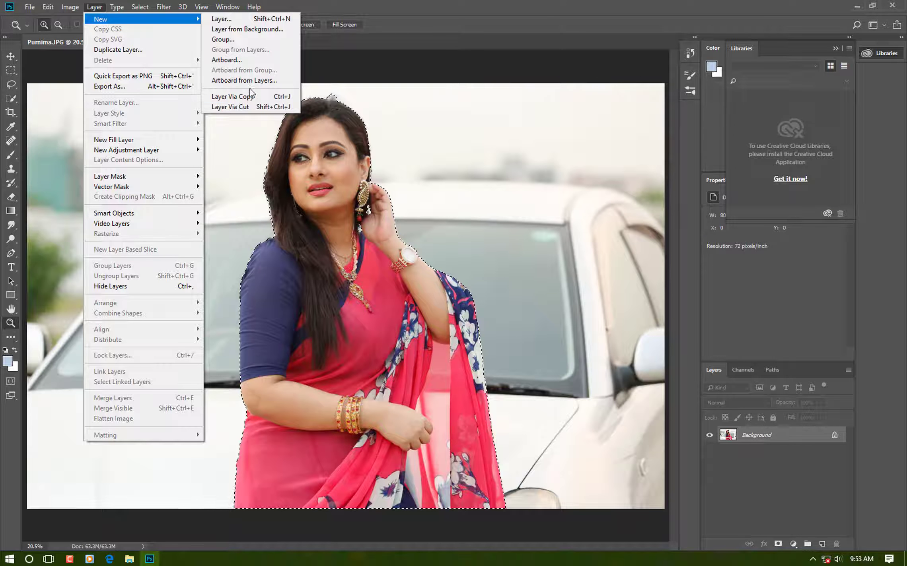
pyautogui.click(251, 96)
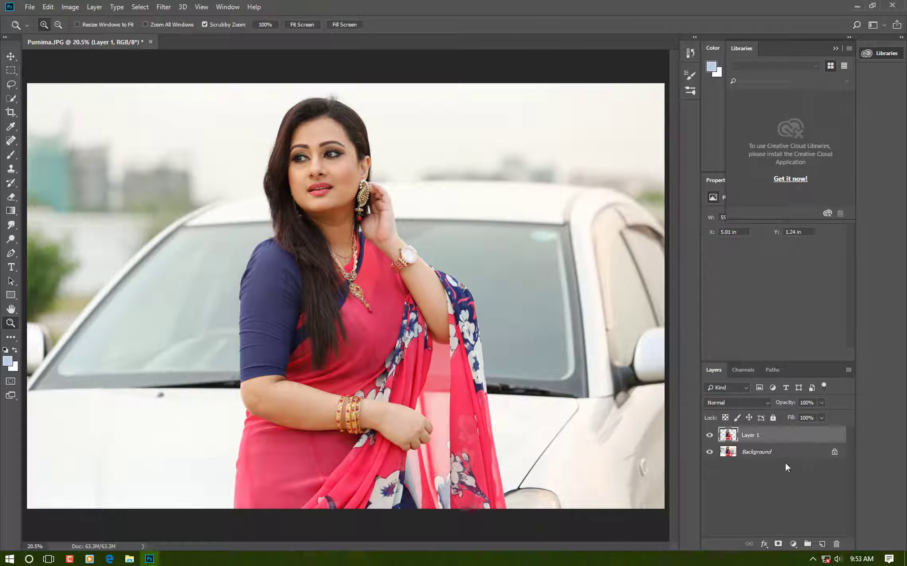
pyautogui.click(710, 452)
pyautogui.click(711, 455)
# Step: Add an empty Layer 2 beneath the woman's layer
pyautogui.click(760, 458)
pyautogui.click(823, 545)
pyautogui.click(48, 7)
# Step: Fill Layer 2 with White, then hide and re-show it to check the cutout
pyautogui.click(63, 176)
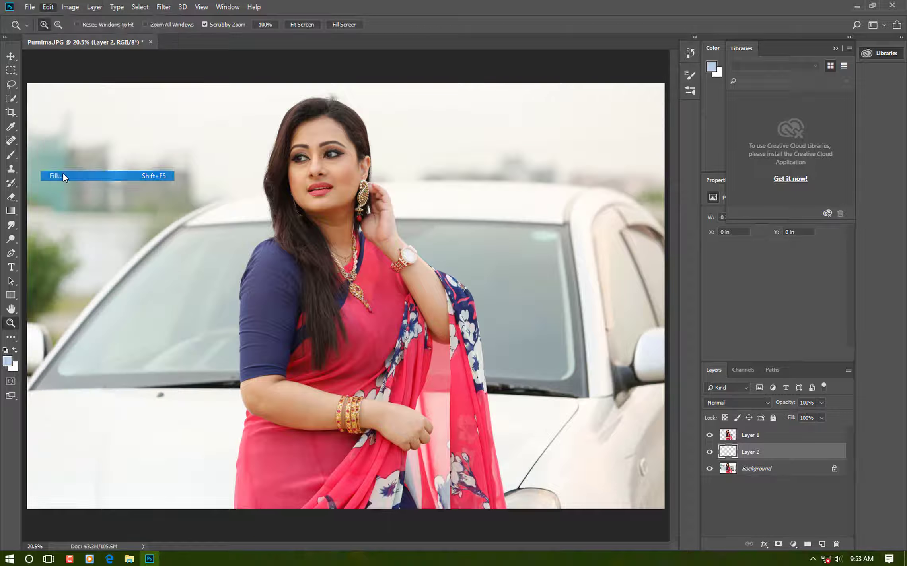
pyautogui.click(457, 147)
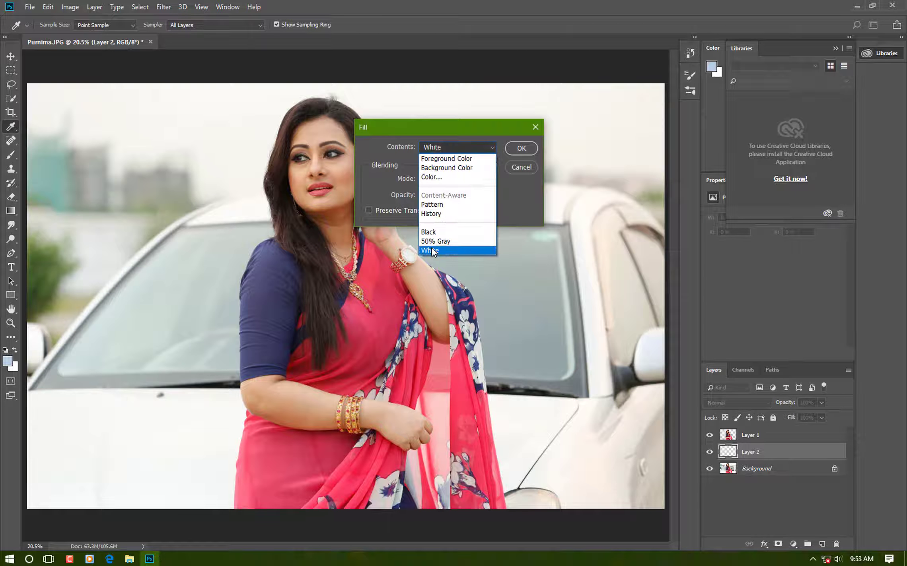
pyautogui.click(432, 250)
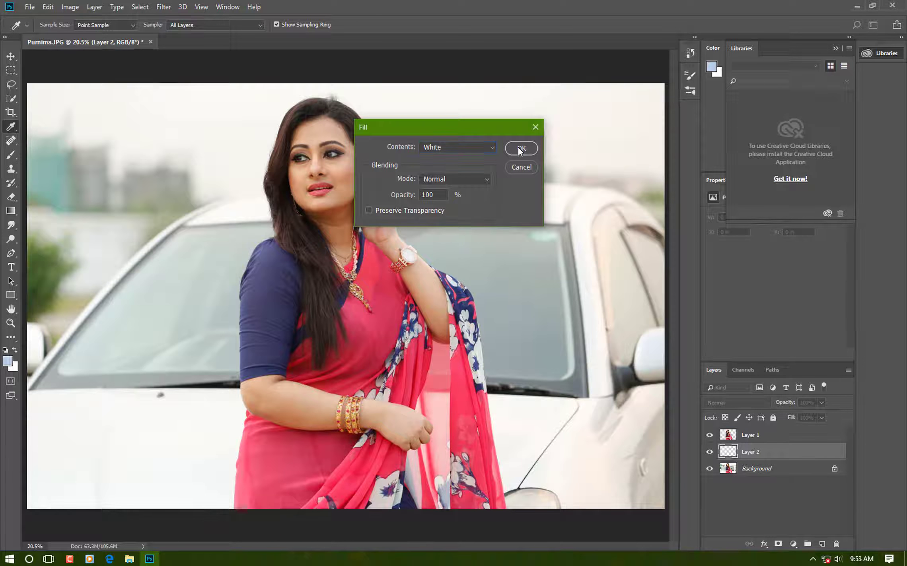
pyautogui.press('z')
pyautogui.click(518, 147)
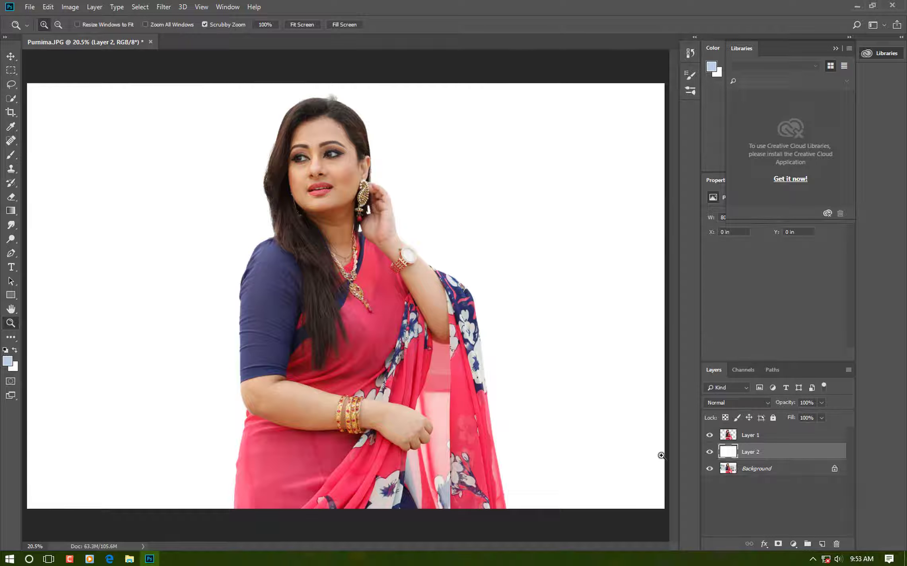
pyautogui.click(711, 453)
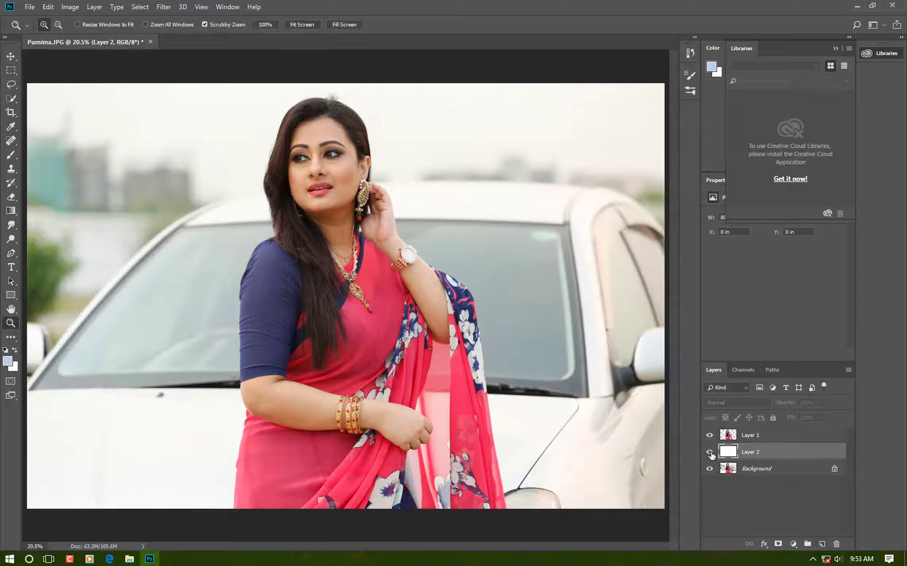
pyautogui.click(710, 453)
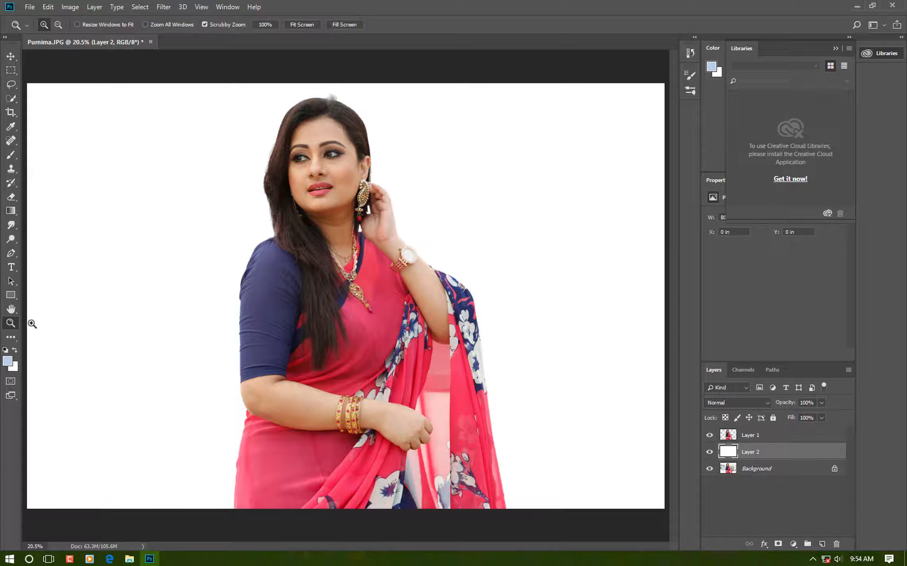
pyautogui.click(346, 140)
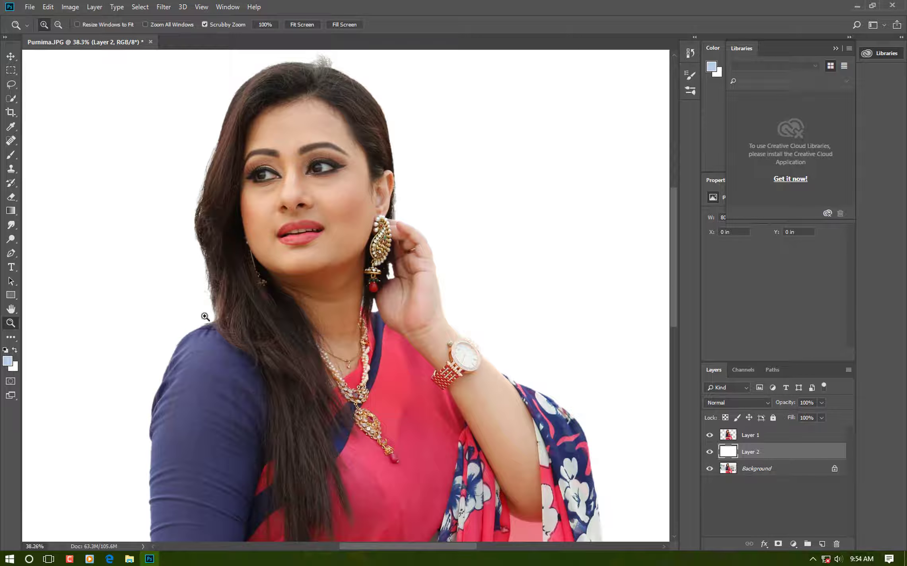
pyautogui.moveTo(205, 317); pyautogui.dragTo(245, 308)
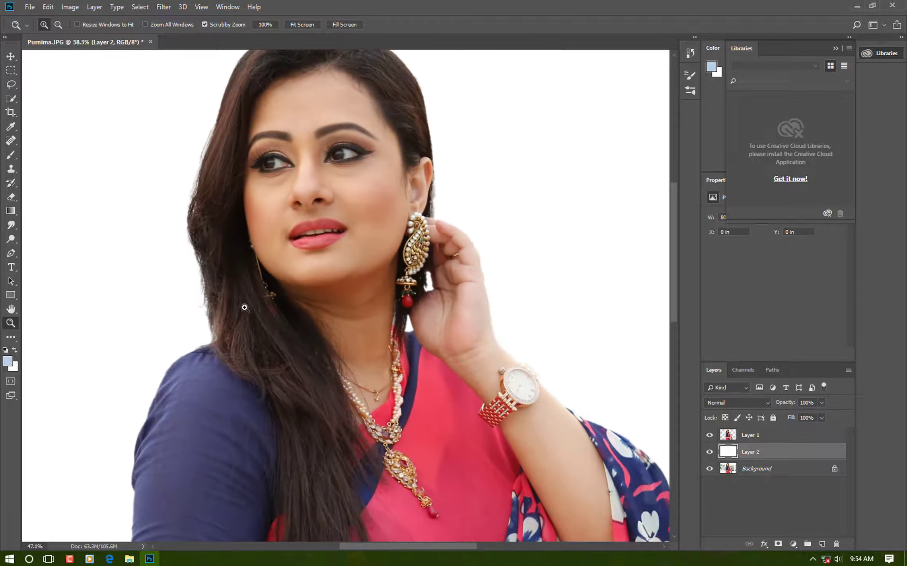
pyautogui.scroll(-3, 278, 390)
pyautogui.scroll(-3, 291, 414)
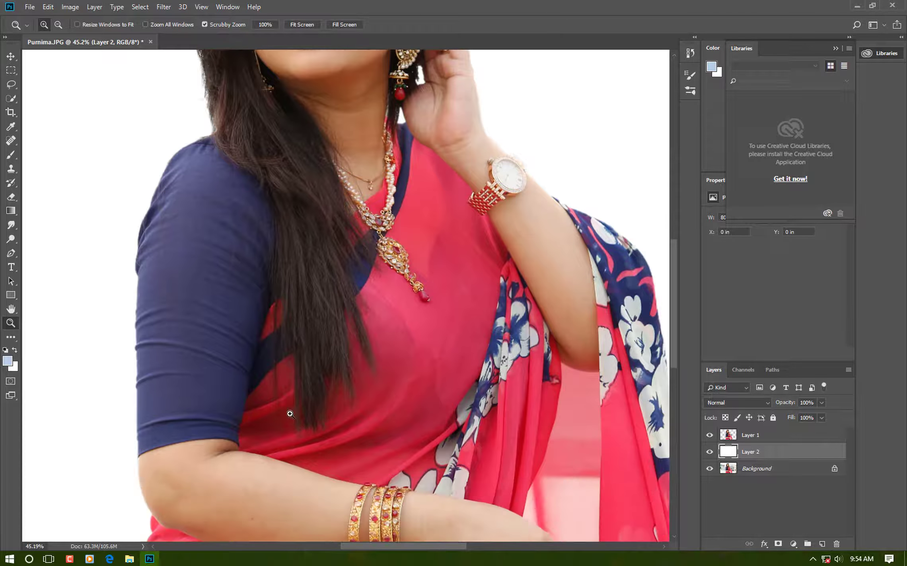
pyautogui.scroll(-2, 243, 429)
pyautogui.scroll(-3, 233, 415)
pyautogui.scroll(-2, 233, 401)
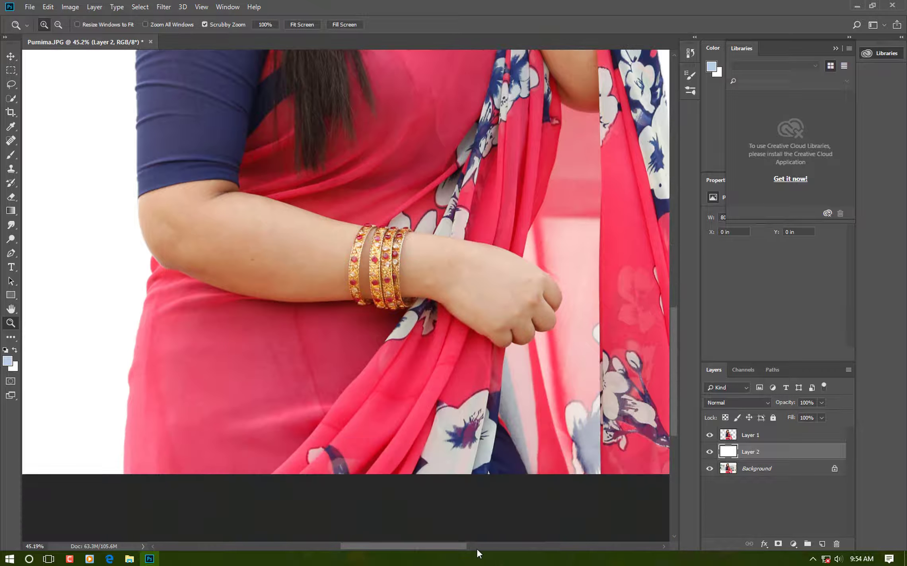
pyautogui.moveTo(448, 545)
pyautogui.mouseDown()
pyautogui.moveTo(503, 530)
pyautogui.moveTo(465, 509)
pyautogui.mouseUp()
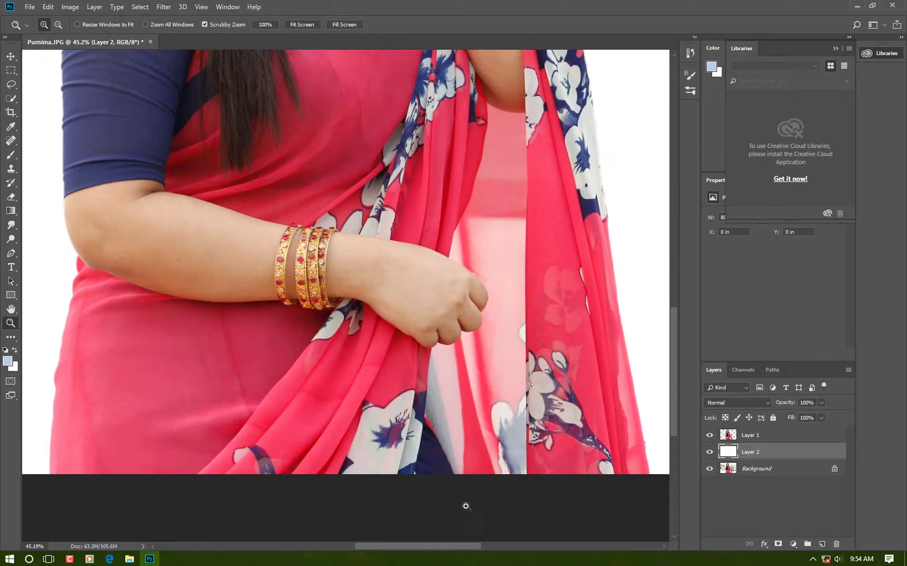
pyautogui.scroll(2, 561, 322)
pyautogui.scroll(2, 561, 321)
pyautogui.scroll(3, 561, 319)
pyautogui.scroll(2, 560, 314)
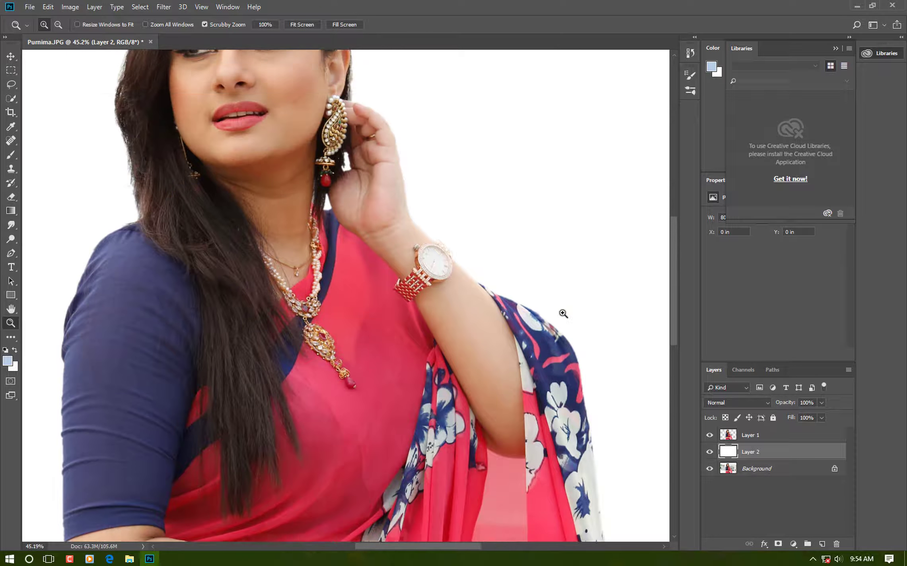
pyautogui.scroll(2, 563, 314)
pyautogui.scroll(3, 564, 313)
pyautogui.scroll(2, 563, 313)
pyautogui.scroll(-1, 564, 314)
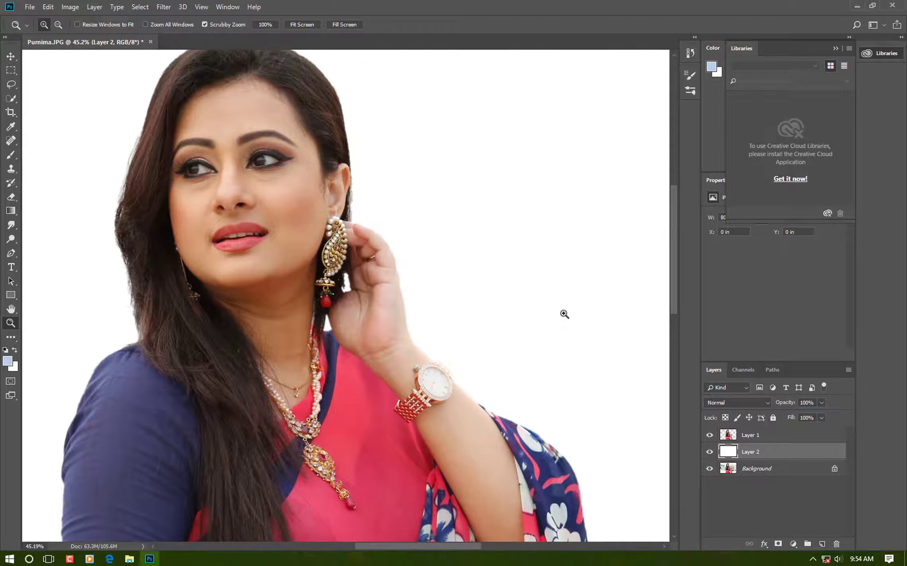
pyautogui.scroll(-2, 564, 314)
pyautogui.scroll(-1, 333, 394)
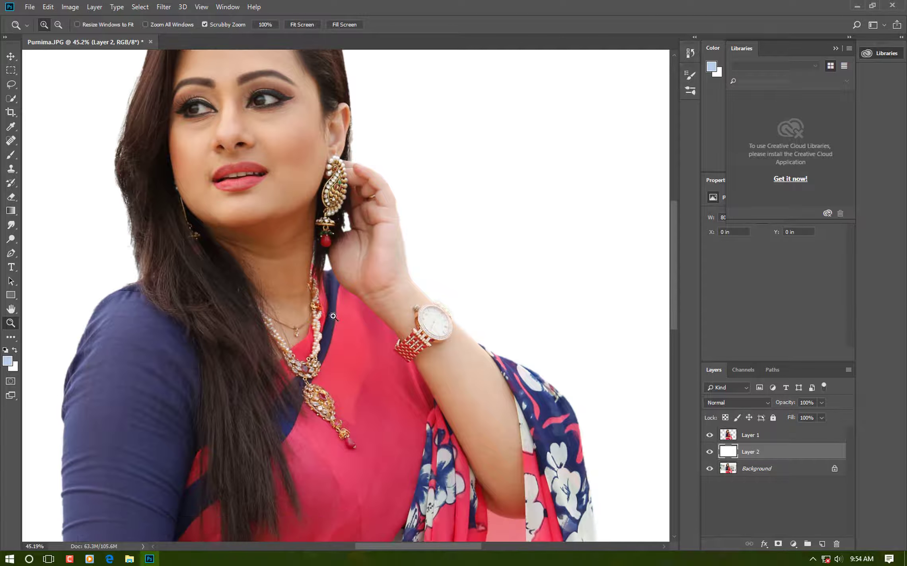
pyautogui.scroll(-2, 344, 51)
pyautogui.click(306, 27)
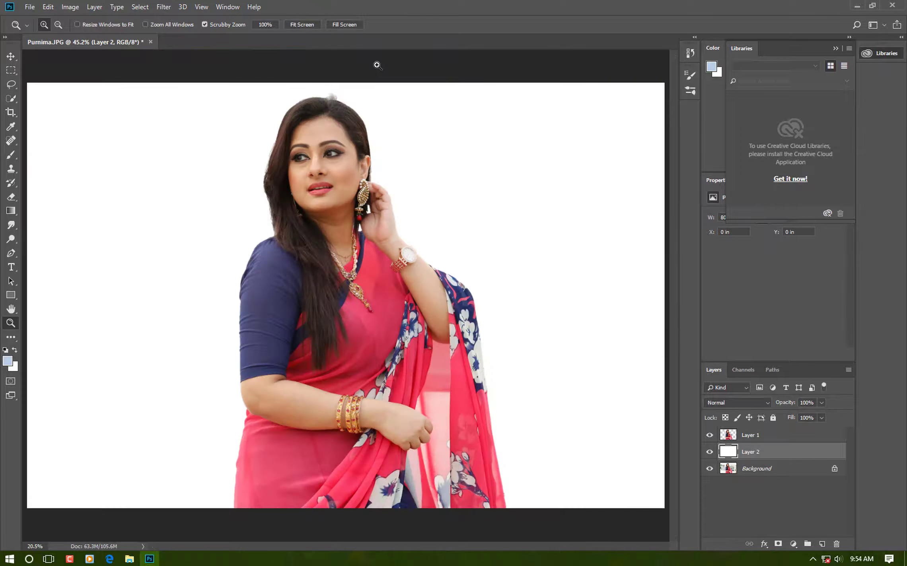